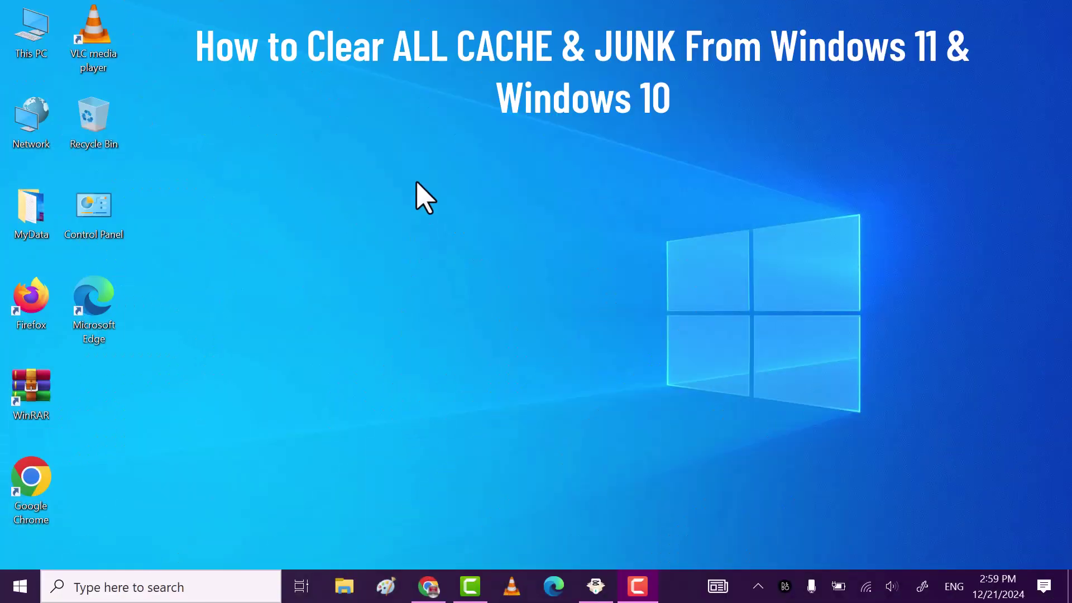
Refresh the desktop via its context menu, then start a search from the taskbar
right_click(237, 154)
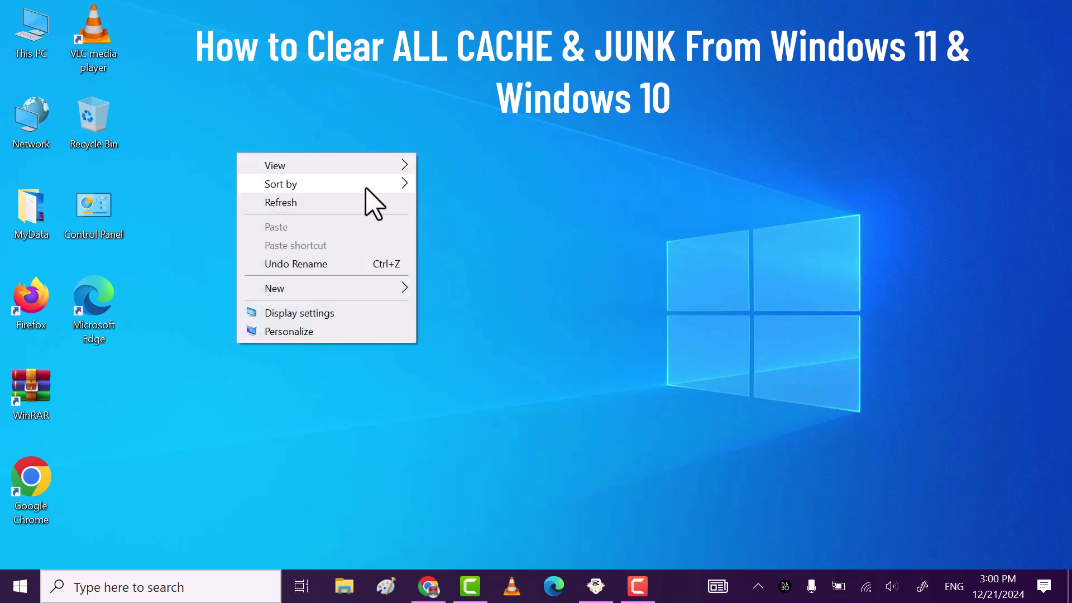
left_click(321, 196)
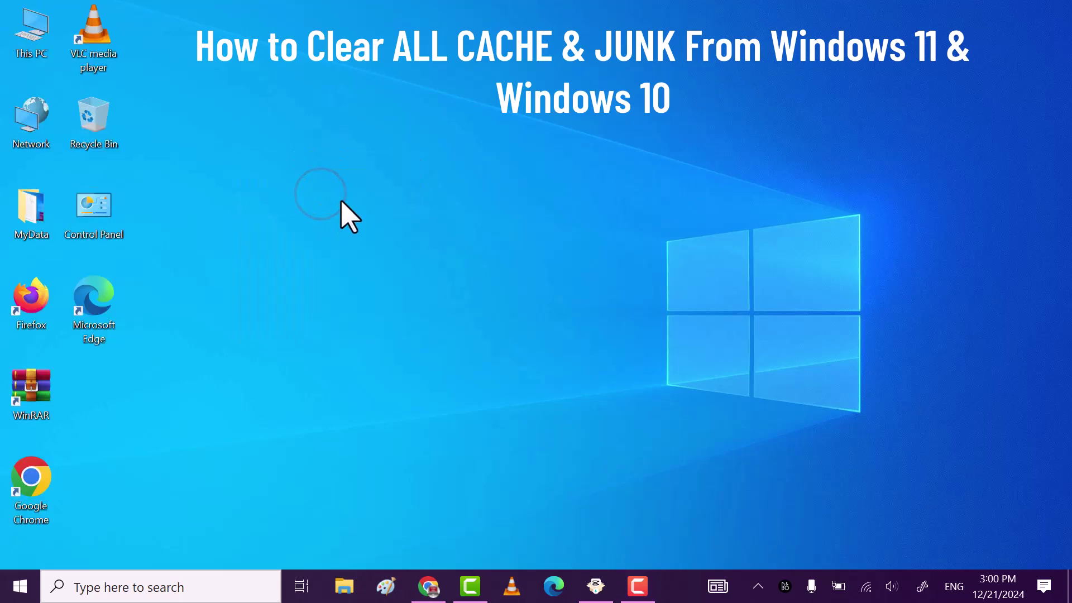
left_click(122, 585)
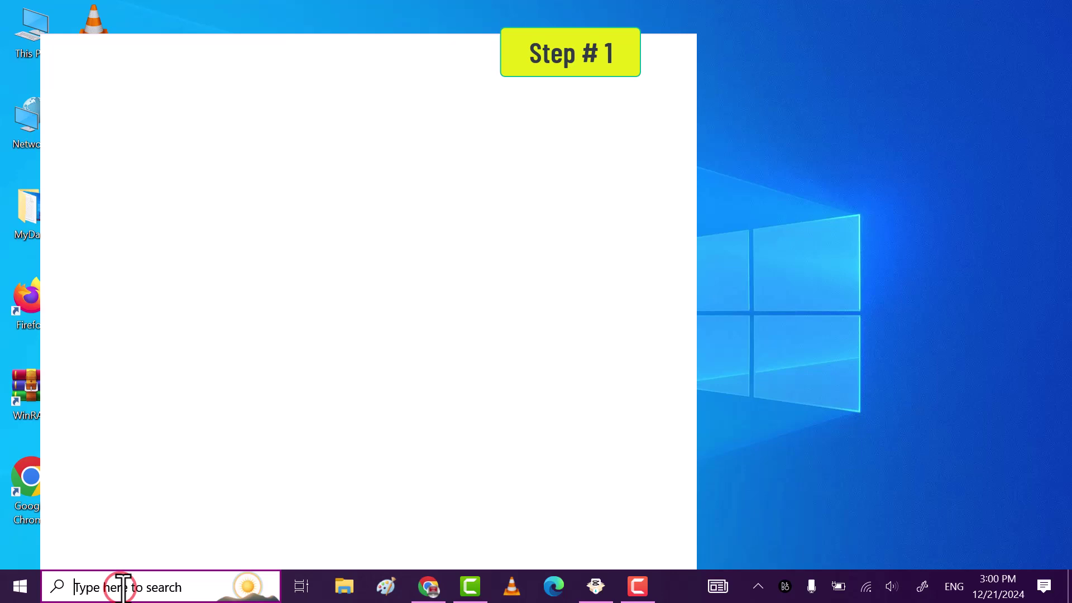
Search 'command' and launch Command Prompt as administrator, approving the UAC prompt
type("command")
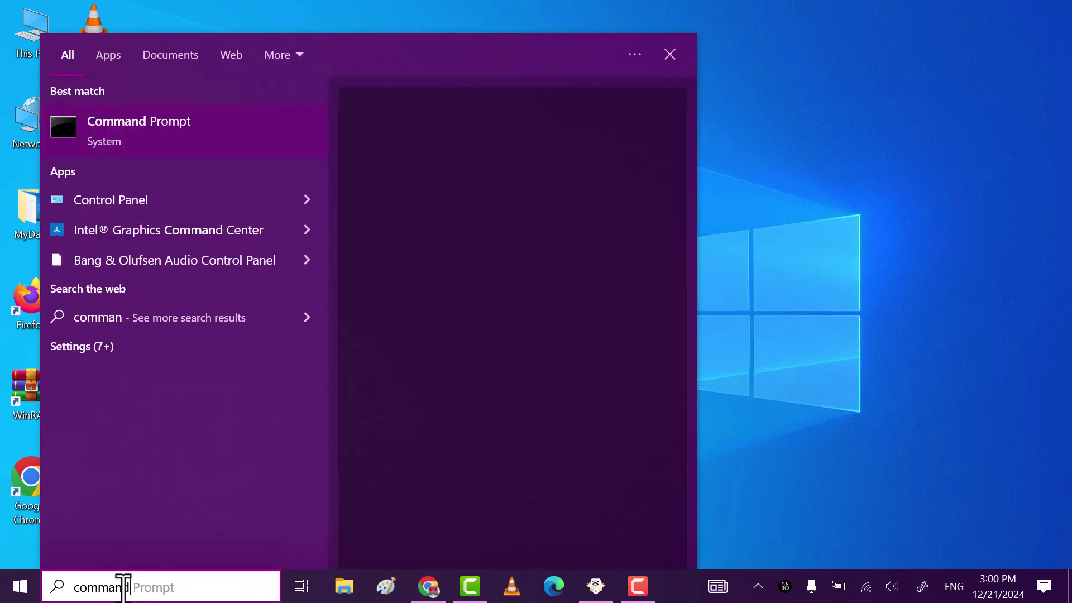
right_click(229, 124)
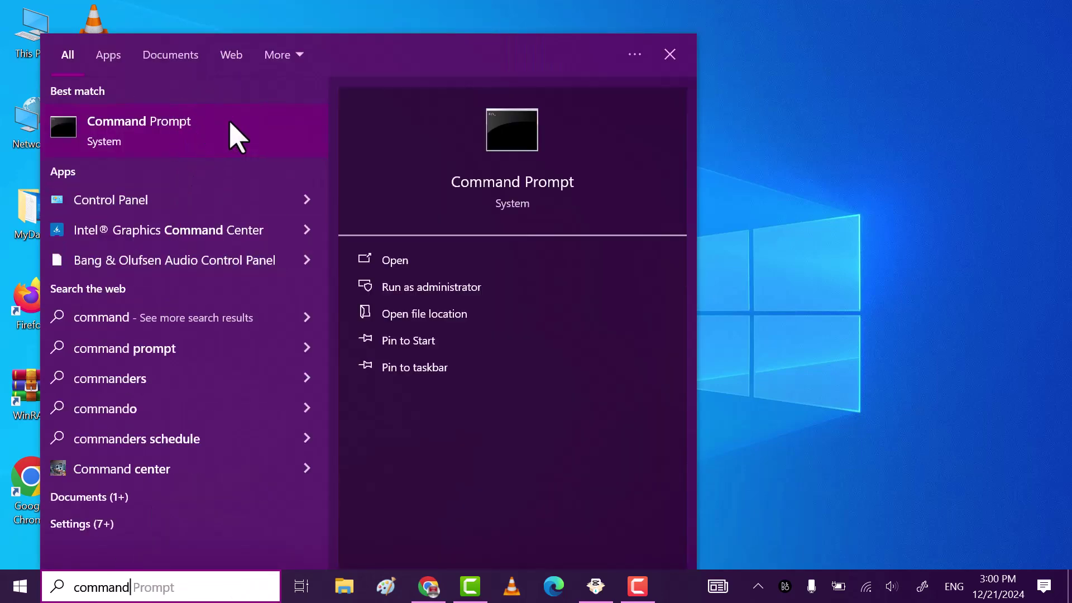
left_click(308, 139)
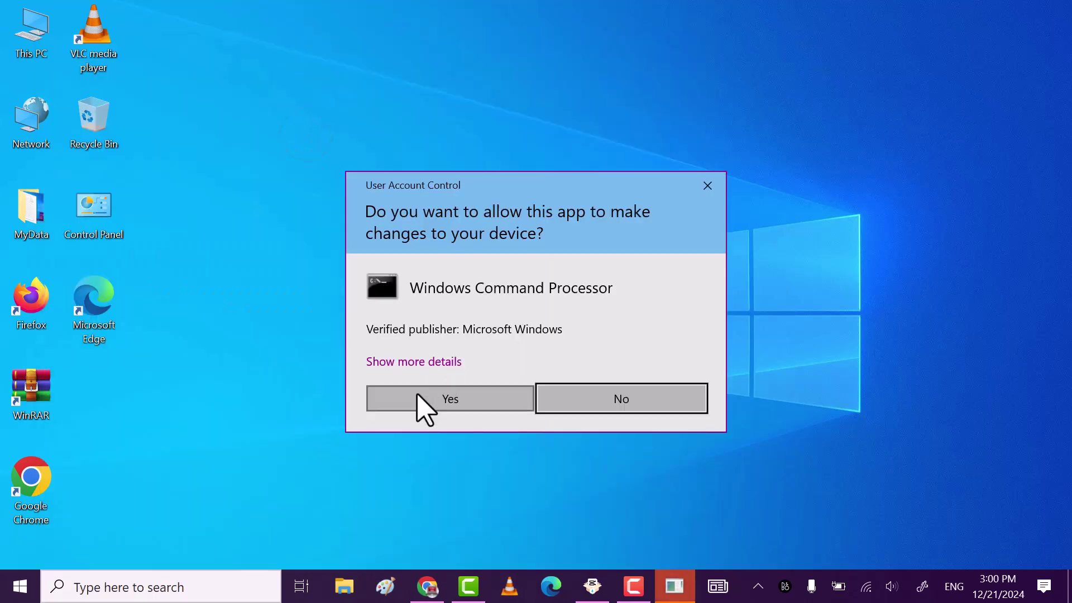
left_click(419, 398)
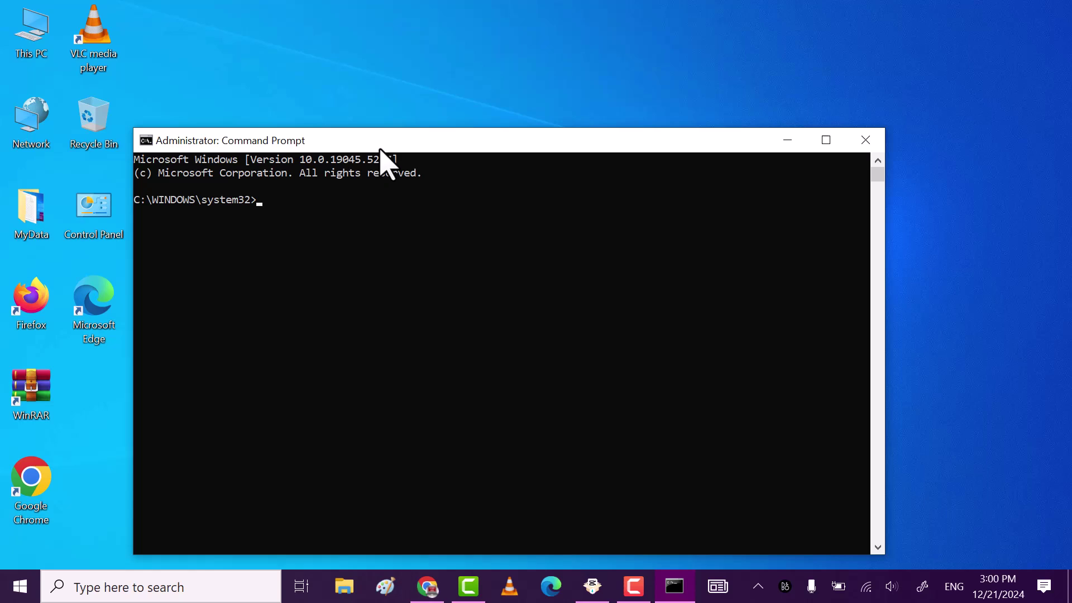
Run ipconfig /flushdns in the elevated Command Prompt, then close the window
left_click_drag(383, 143, 406, 90)
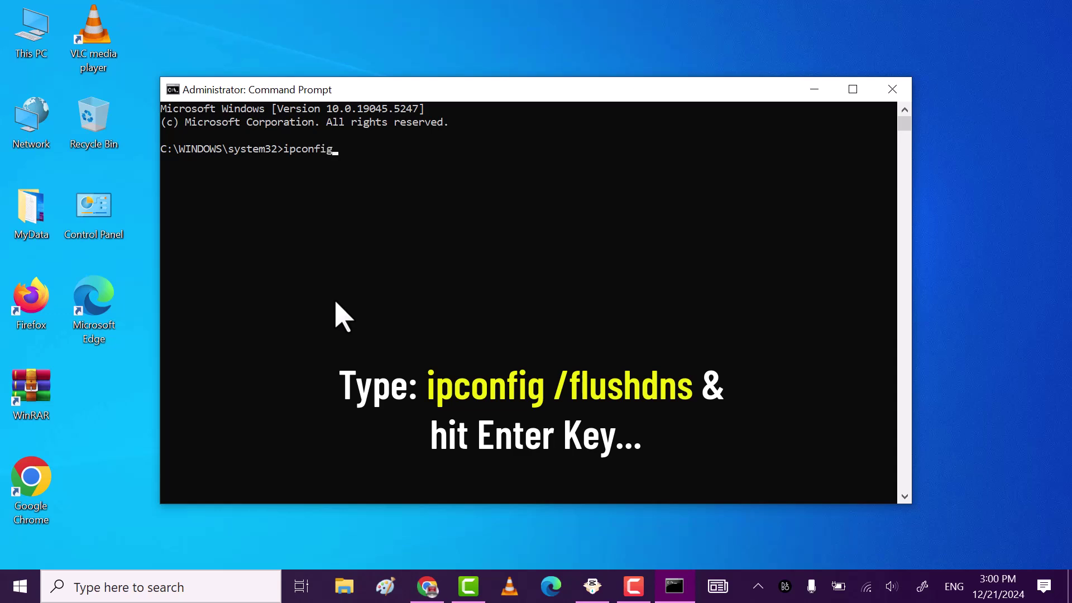
type("ipconfig /flushdns")
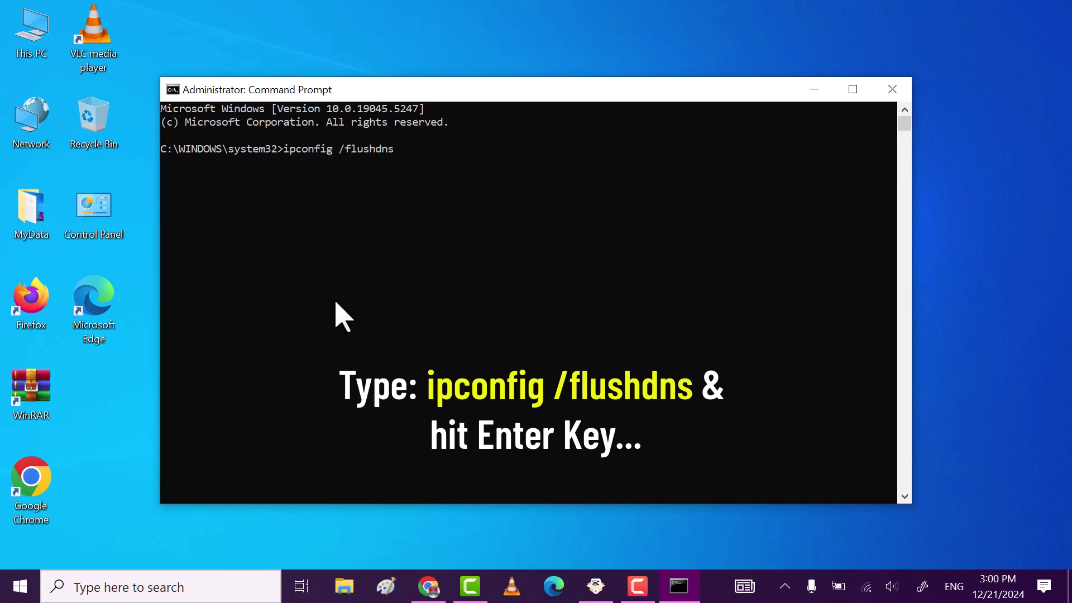
key("Return")
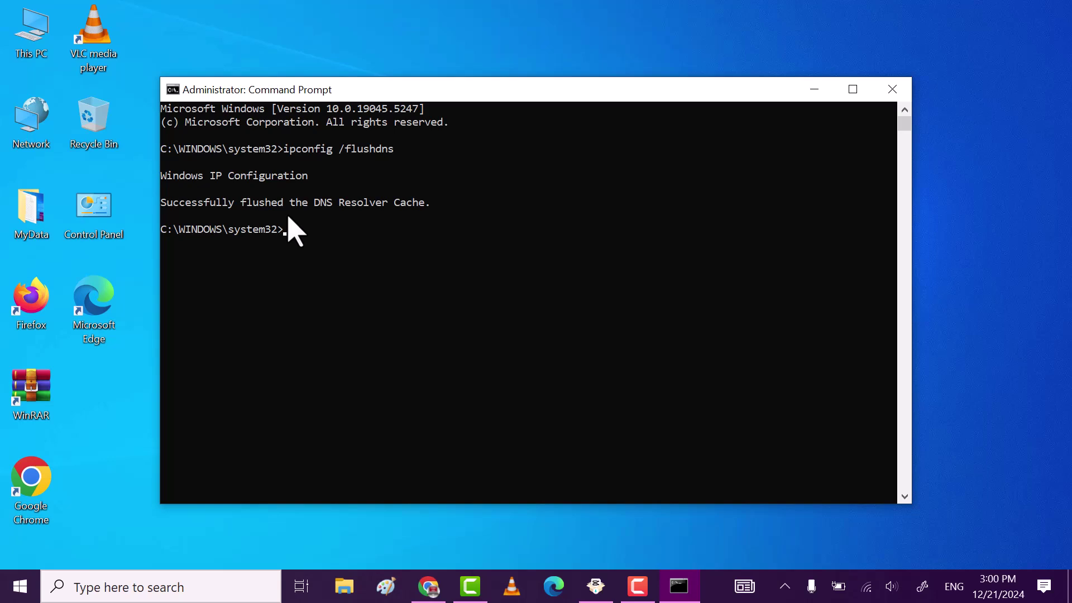
left_click(890, 91)
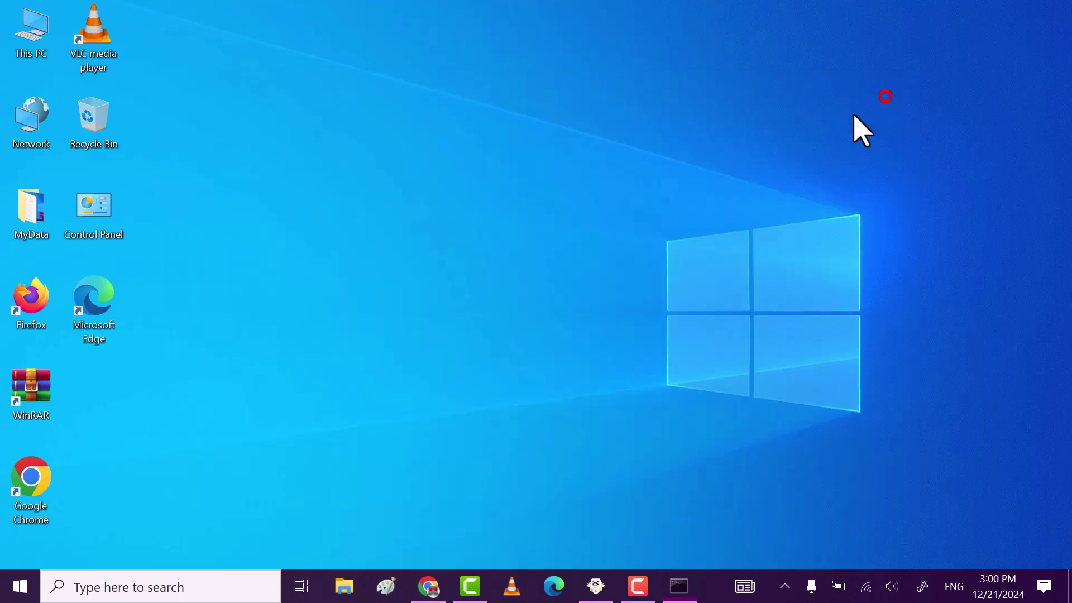
Refresh the desktop, then browse This PC > Local Disk (C:) > Windows to select SoftwareDistribution
right_click(496, 217)
left_click(384, 267)
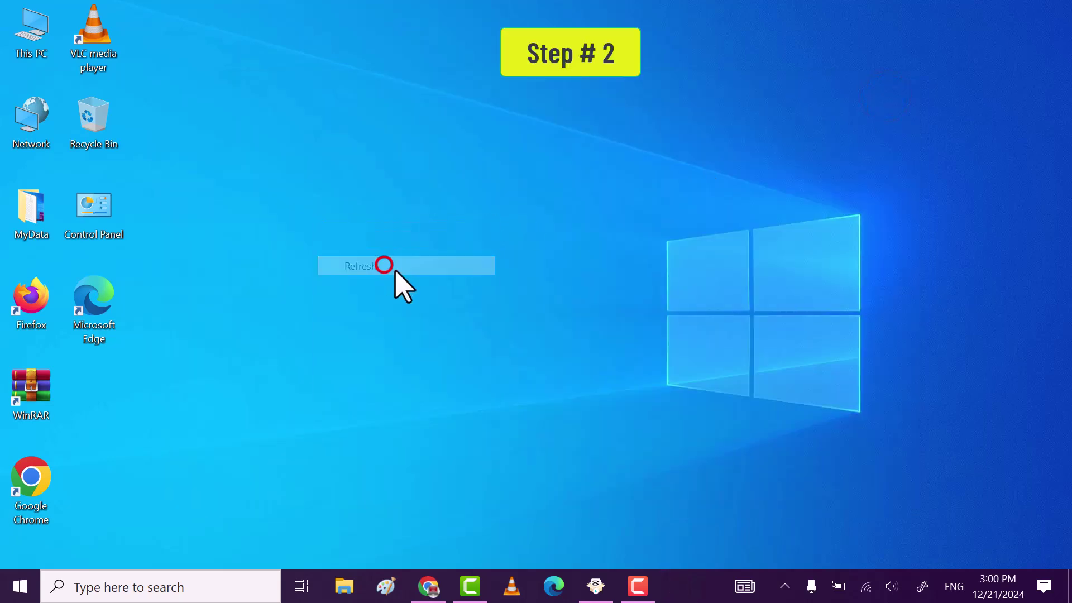
double_click(35, 32)
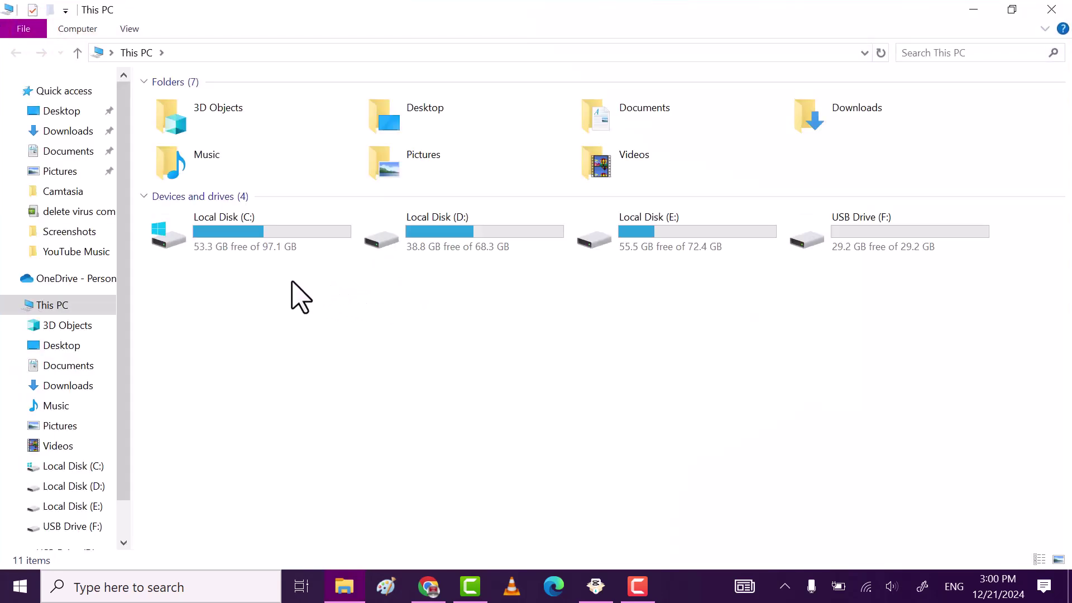
double_click(228, 234)
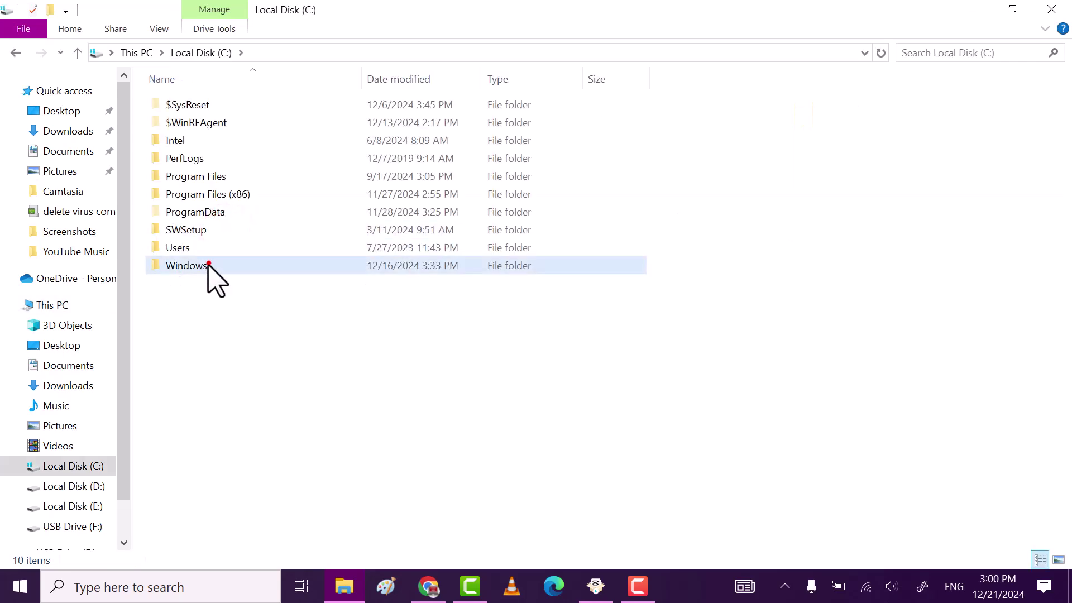
double_click(212, 277)
scroll(263, 300, "down", 6)
scroll(263, 296, "down", 12)
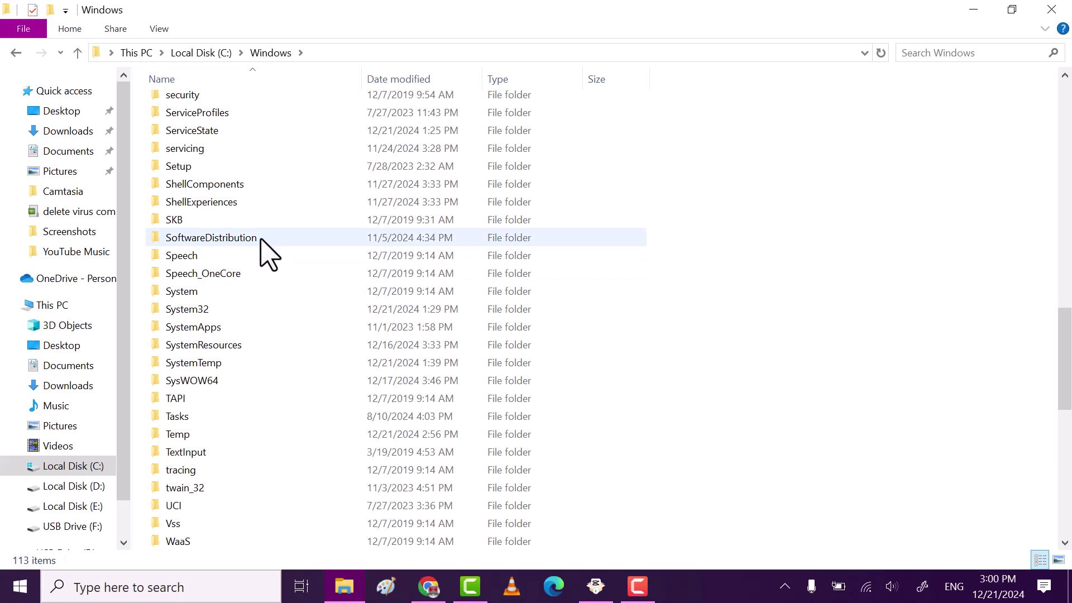
left_click(261, 239)
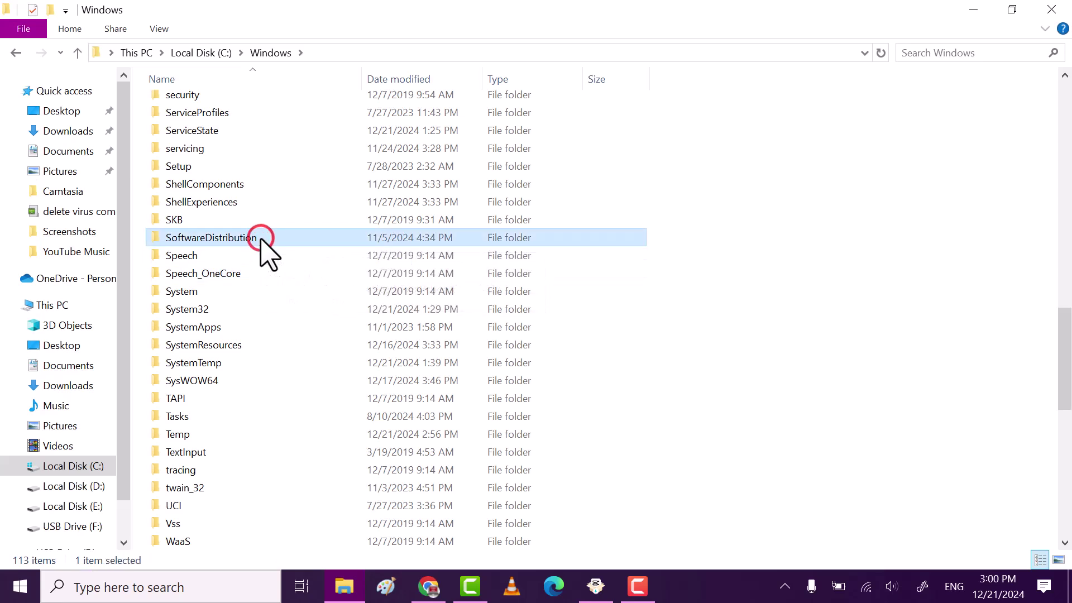
Delete all five SoftwareDistribution items, skipping in-use DataStore and ReportingEvents, and close Explorer
double_click(261, 239)
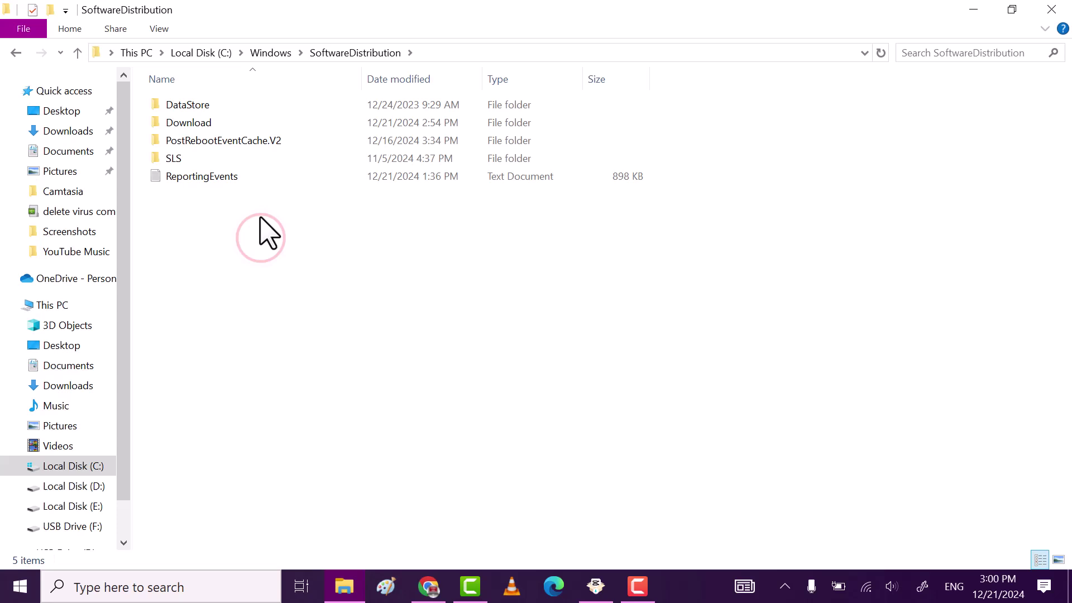
left_click_drag(263, 205, 200, 106)
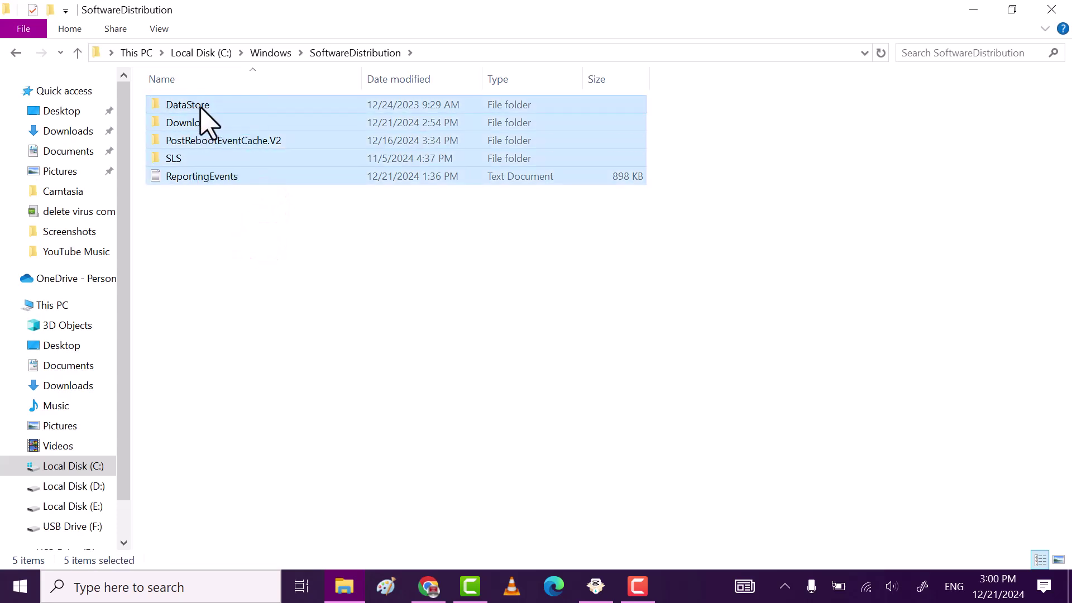
right_click(200, 106)
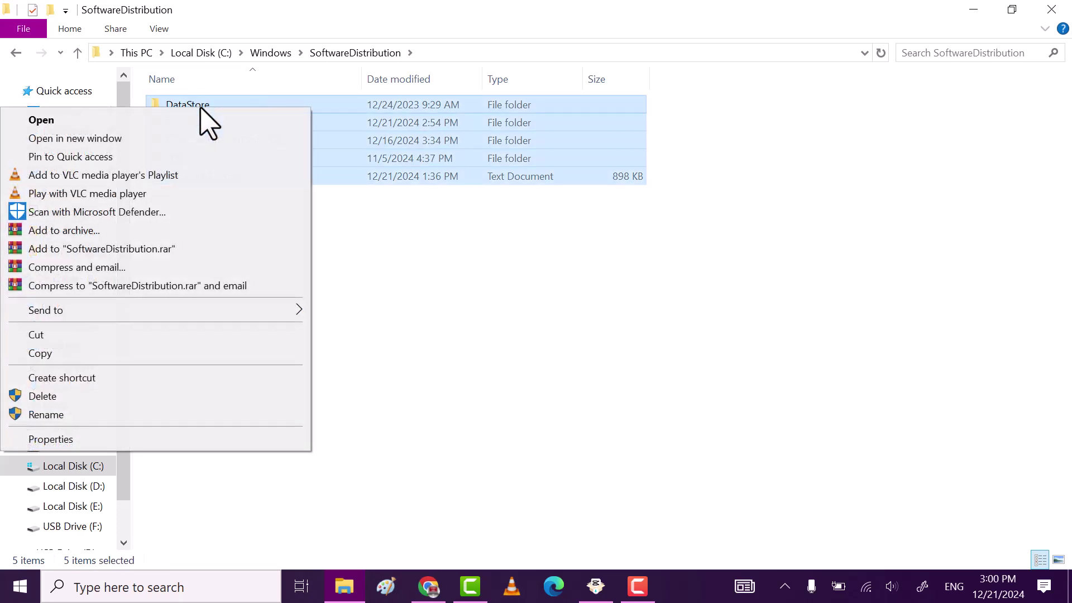
left_click(122, 396)
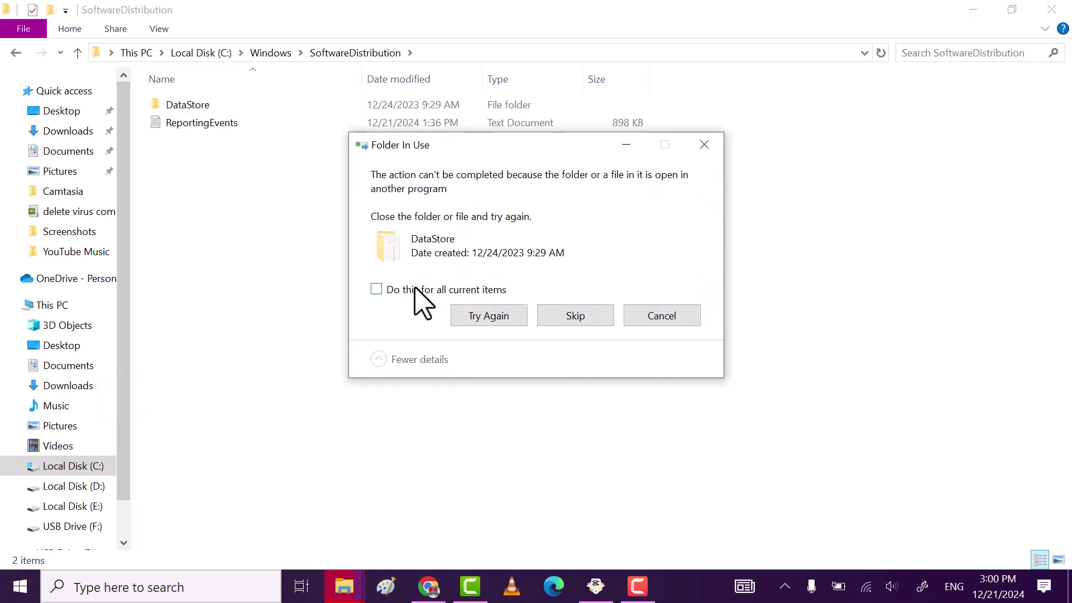
left_click(414, 288)
left_click(594, 325)
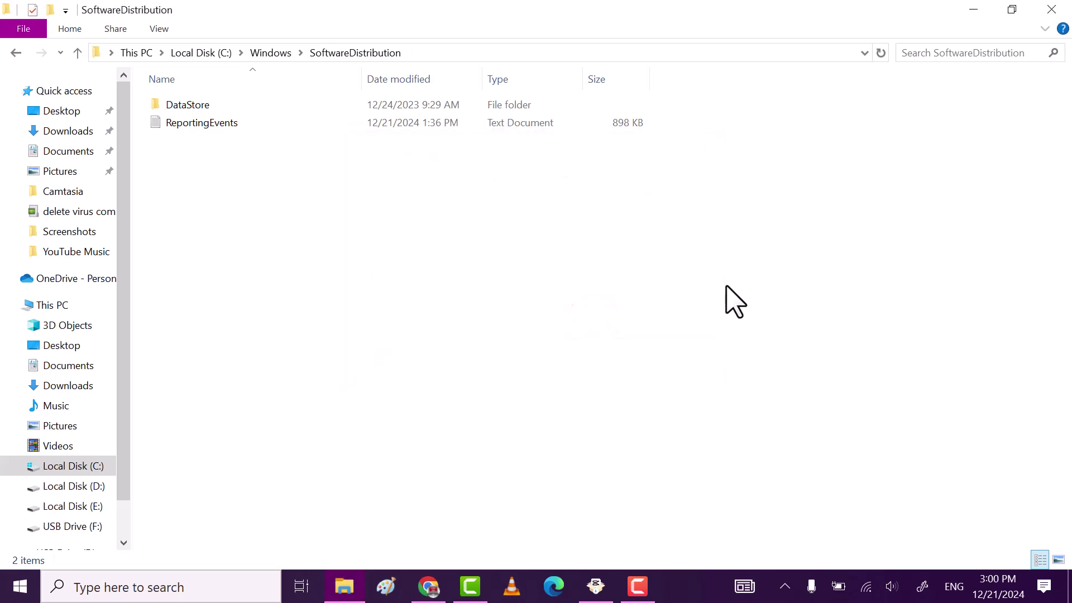
left_click(1063, 10)
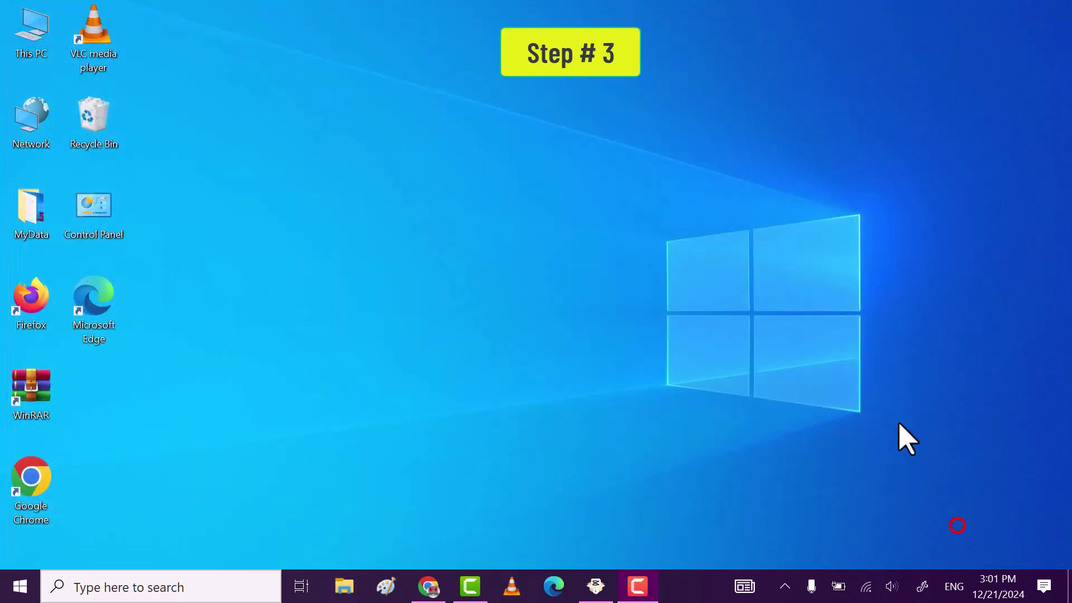
Refresh the desktop, then open the Windows Temp folder by running 'temp' from Run
right_click(453, 210)
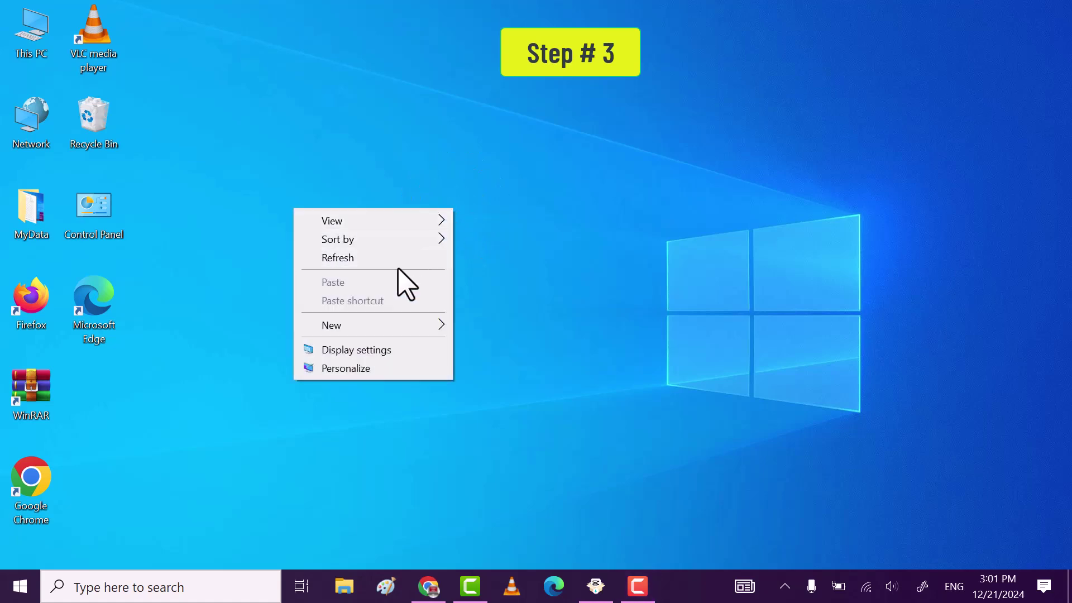
left_click(399, 257)
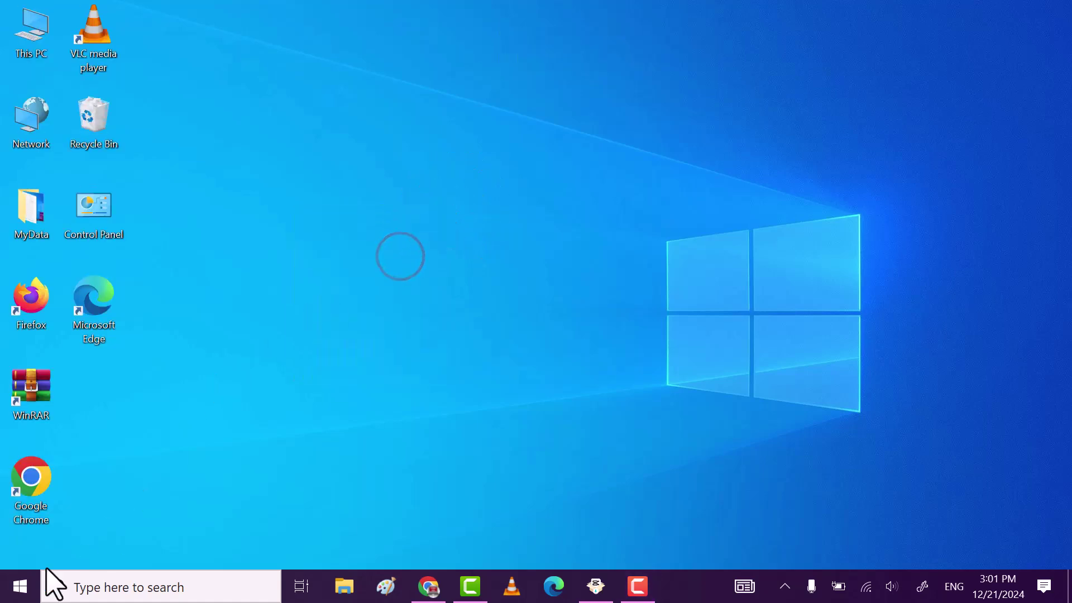
right_click(30, 582)
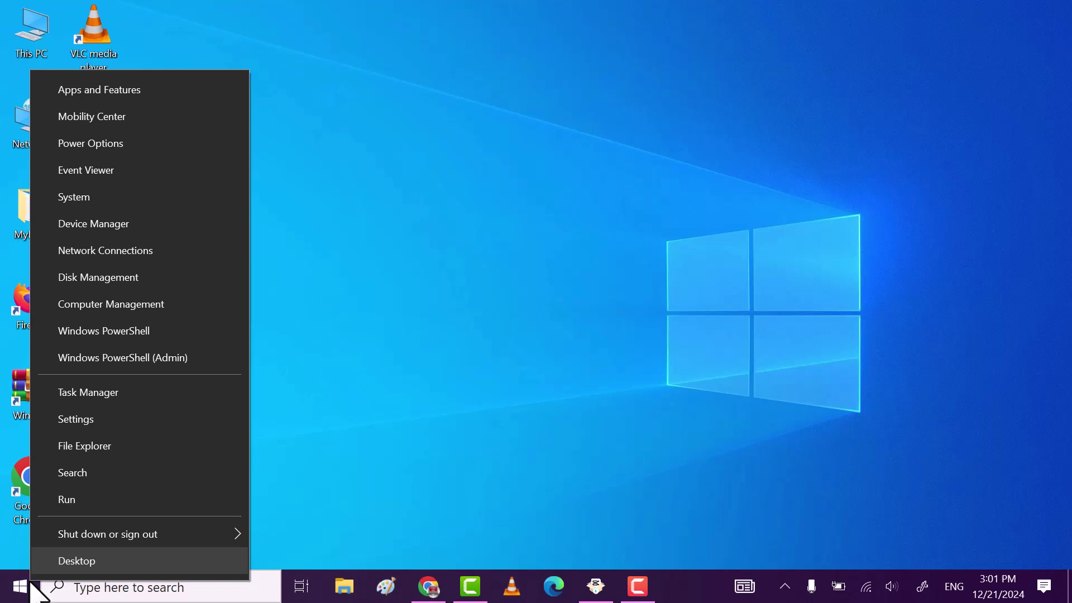
left_click(118, 497)
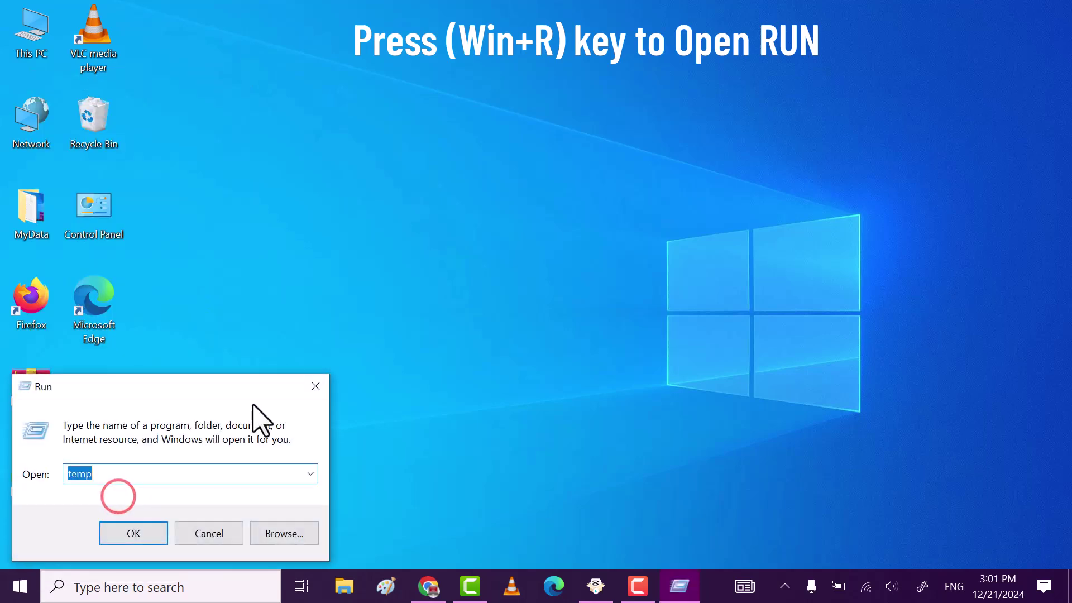
left_click_drag(251, 393, 572, 207)
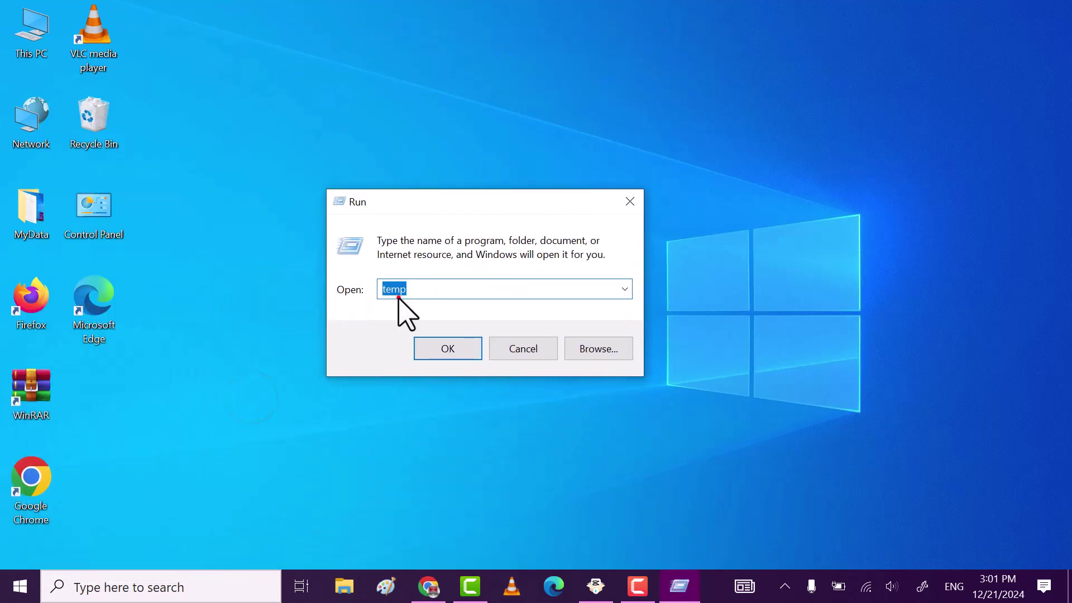
left_click_drag(409, 289, 380, 291)
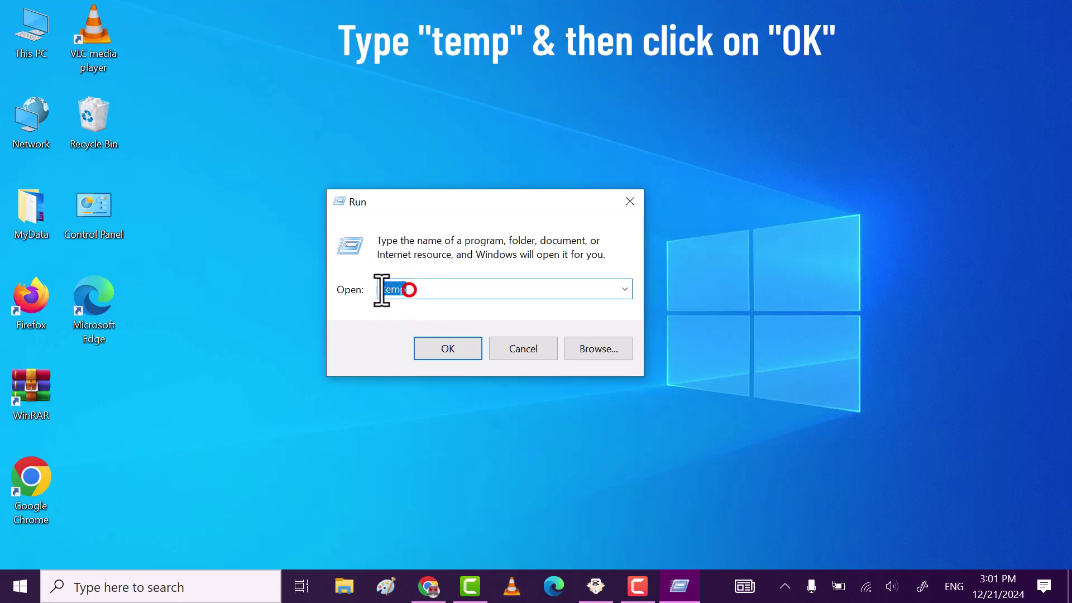
left_click(463, 344)
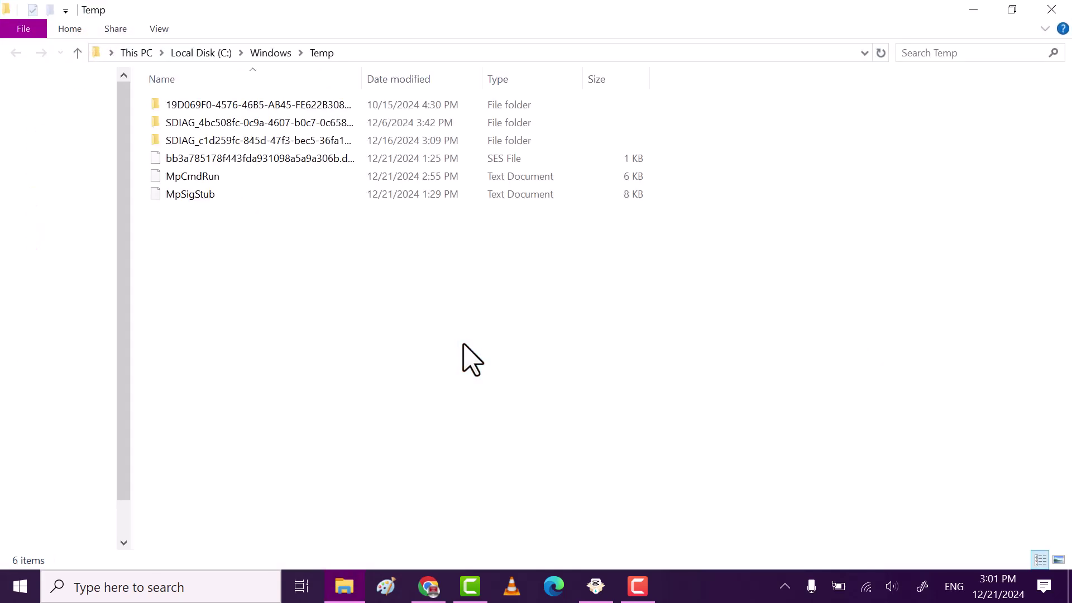
Delete everything in C:\Windows\Temp, cancelling the protected-folder warning, then close the window
left_click(371, 157)
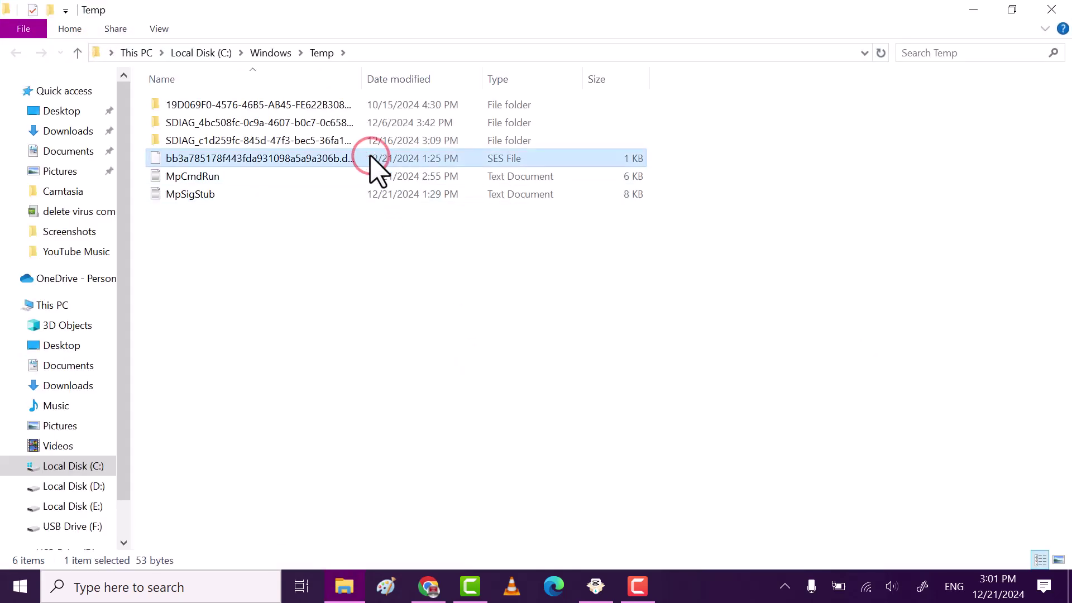
key("ctrl+a")
right_click(371, 158)
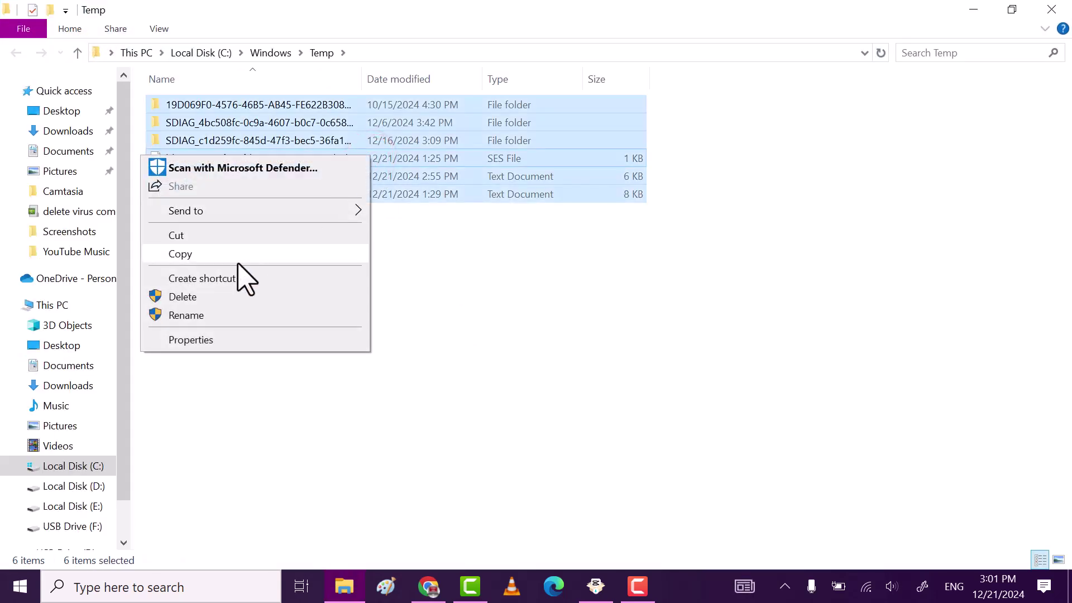
left_click(225, 297)
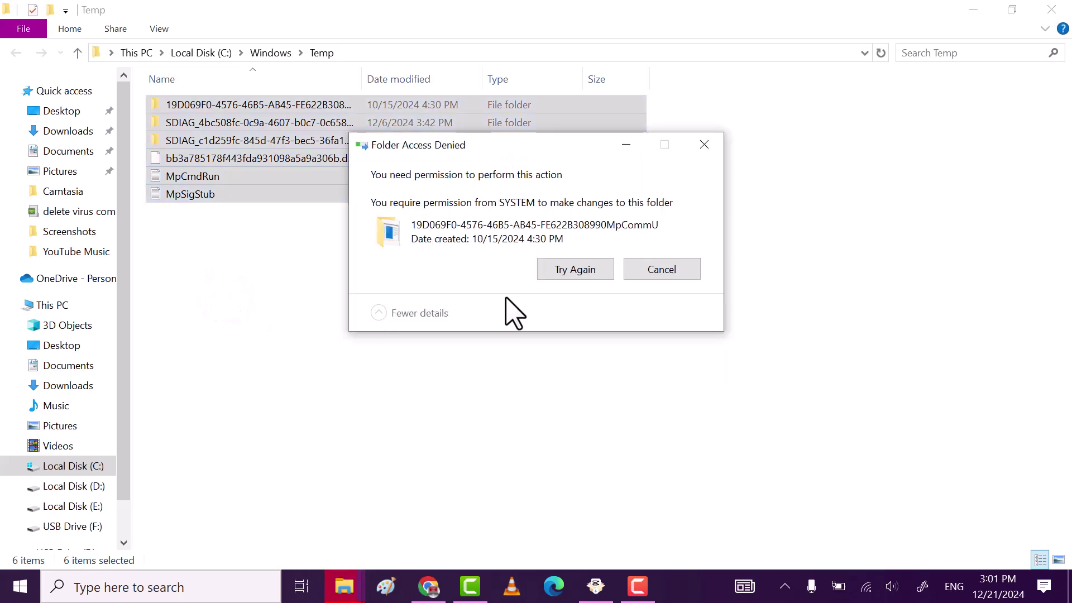
left_click(651, 267)
left_click(1051, 9)
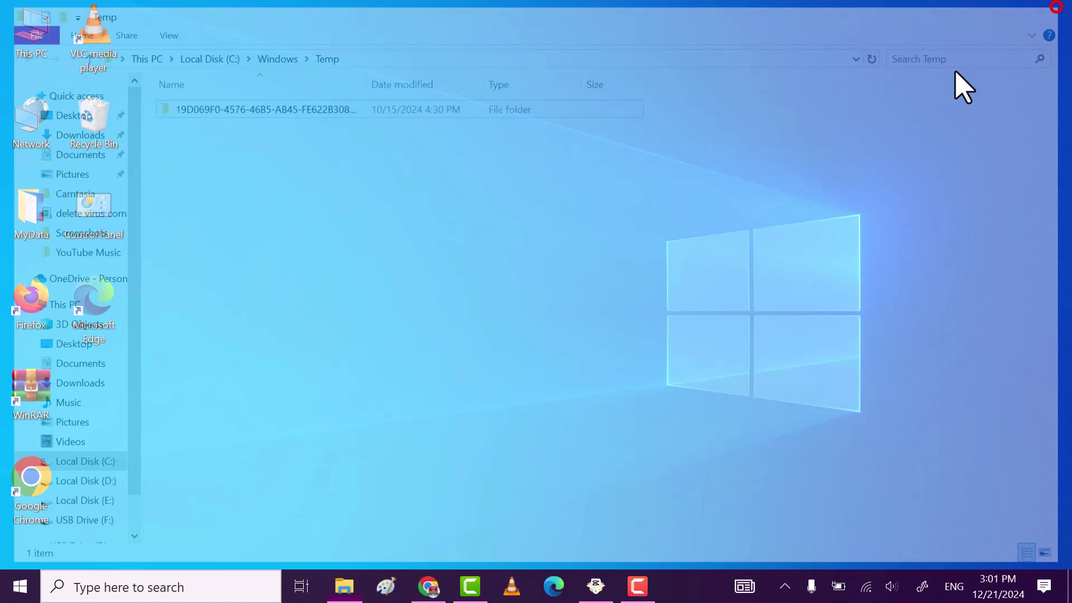
Run %temp% from the Run dialog to open the user's AppData\Local\Temp folder
right_click(29, 586)
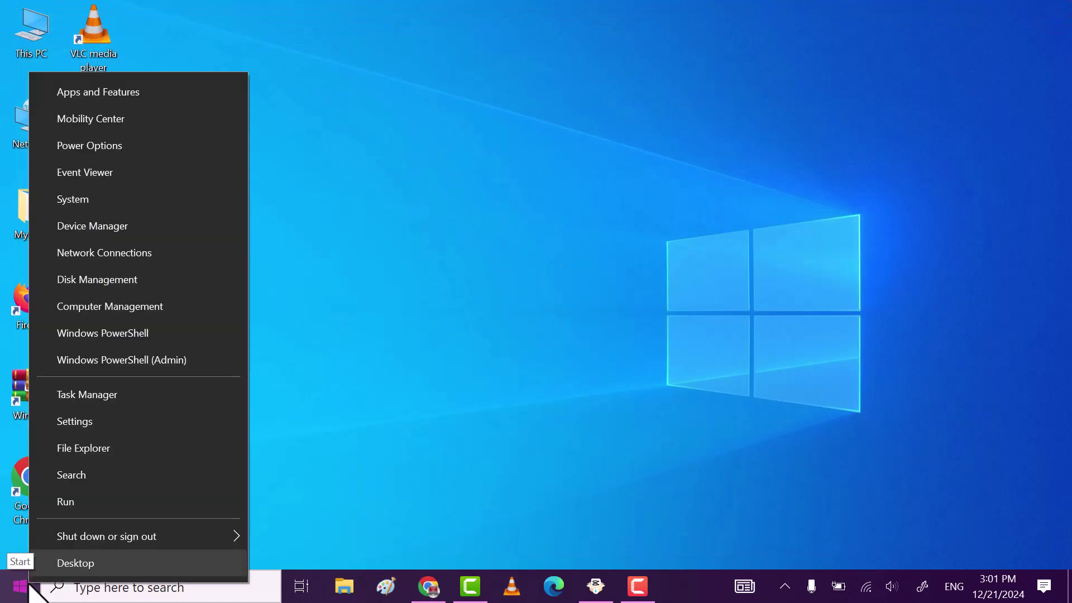
left_click(155, 498)
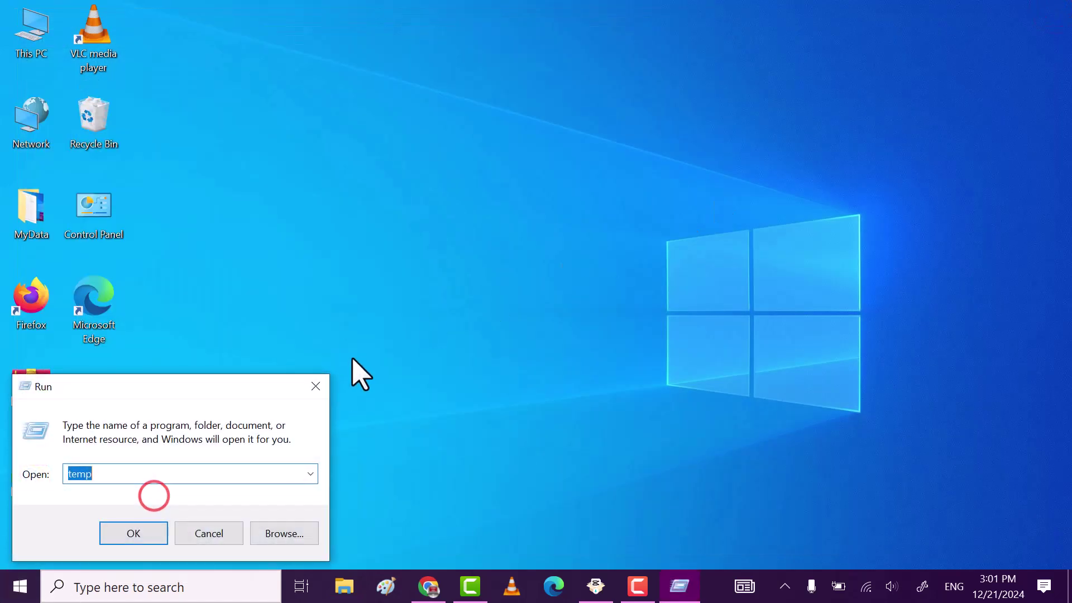
left_click_drag(234, 390, 498, 217)
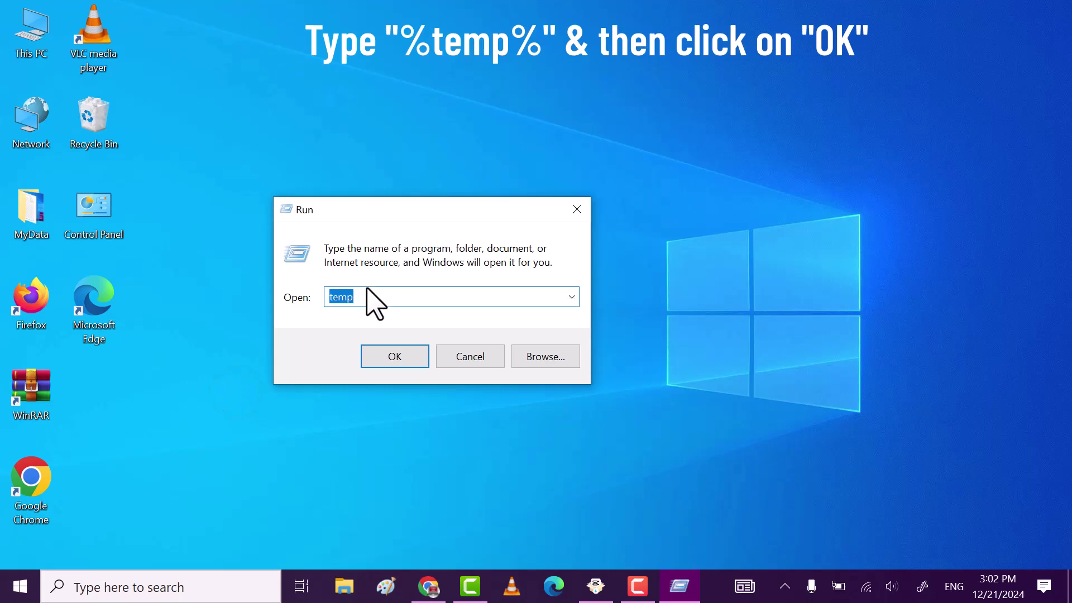
key("BackSpace")
type("%%")
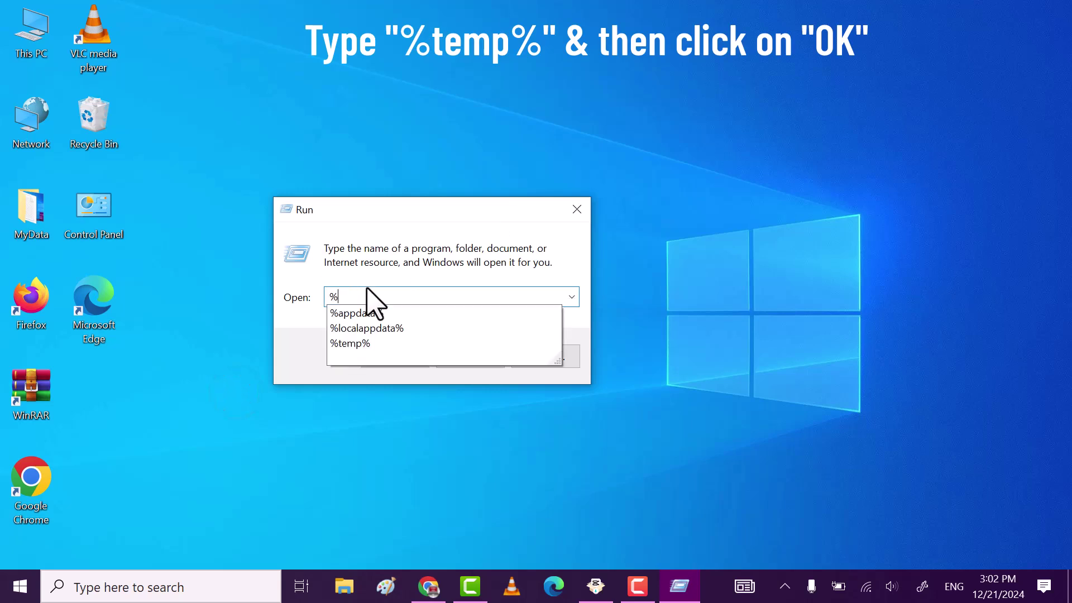
key("Left")
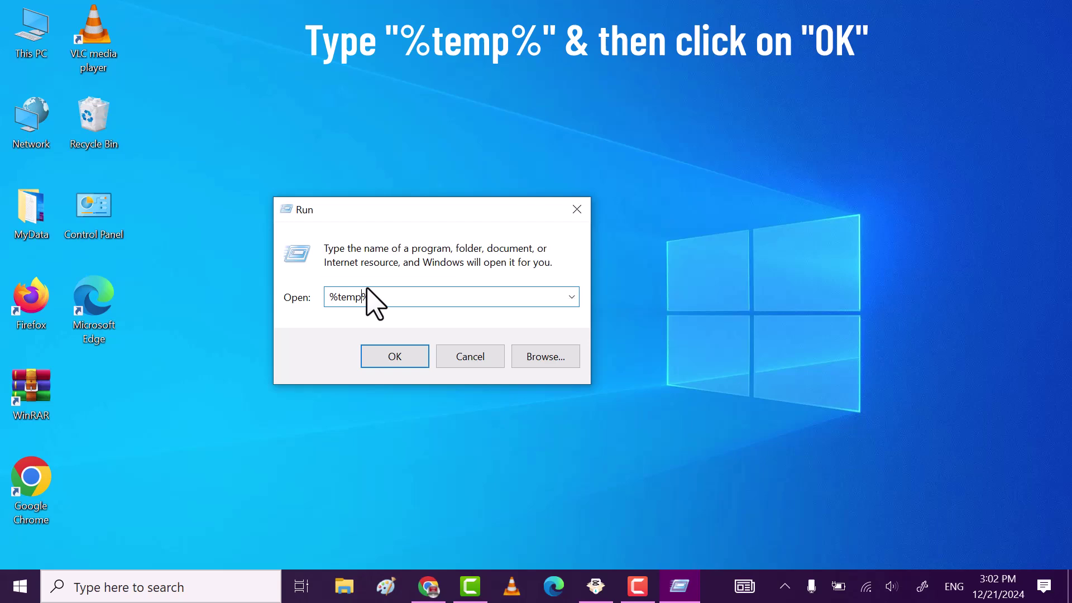
left_click(398, 357)
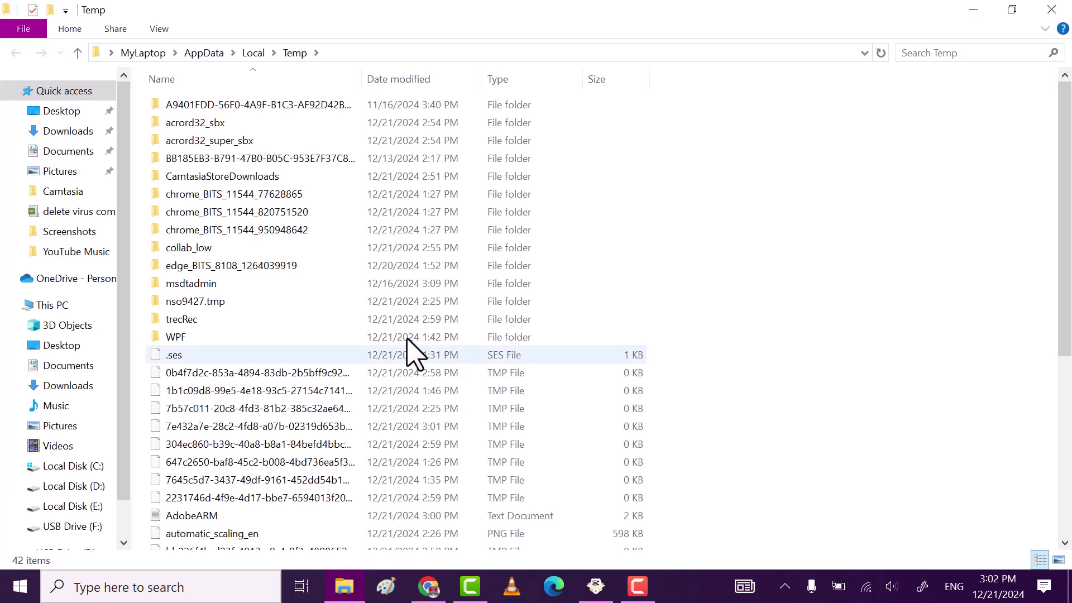
Delete all 42 user Temp items, granting admin permission and skipping in-use files, then close the window
left_click(372, 248)
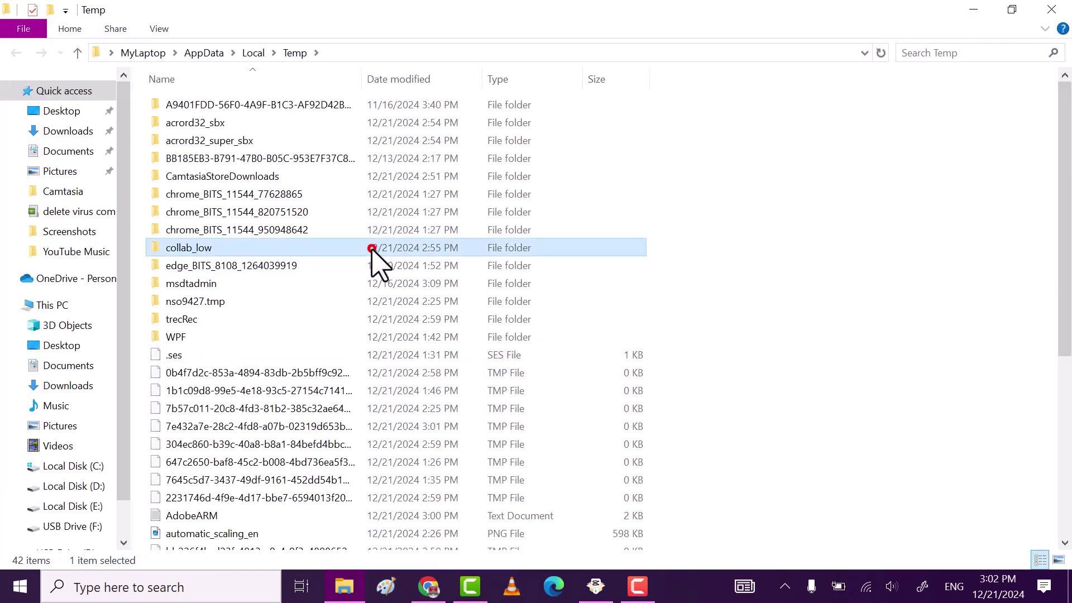
key("ctrl+a")
right_click(372, 248)
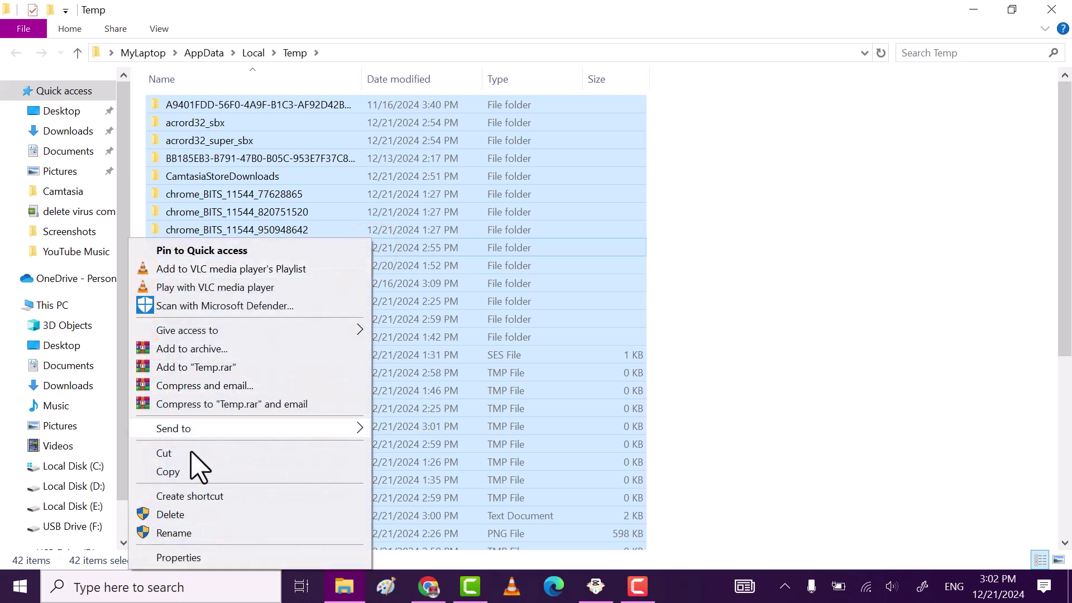
left_click(184, 514)
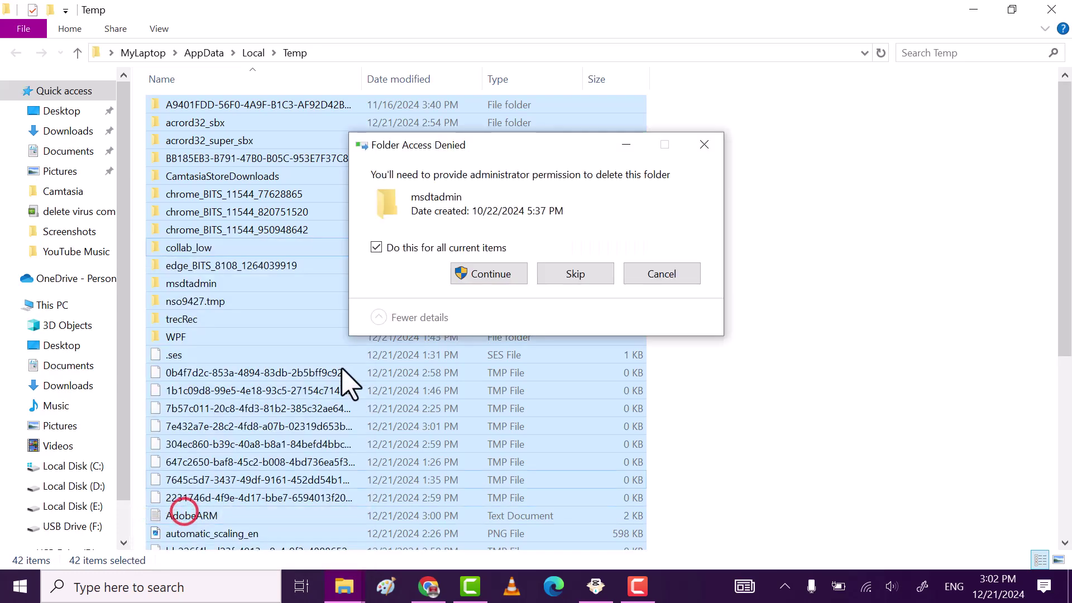
left_click(503, 274)
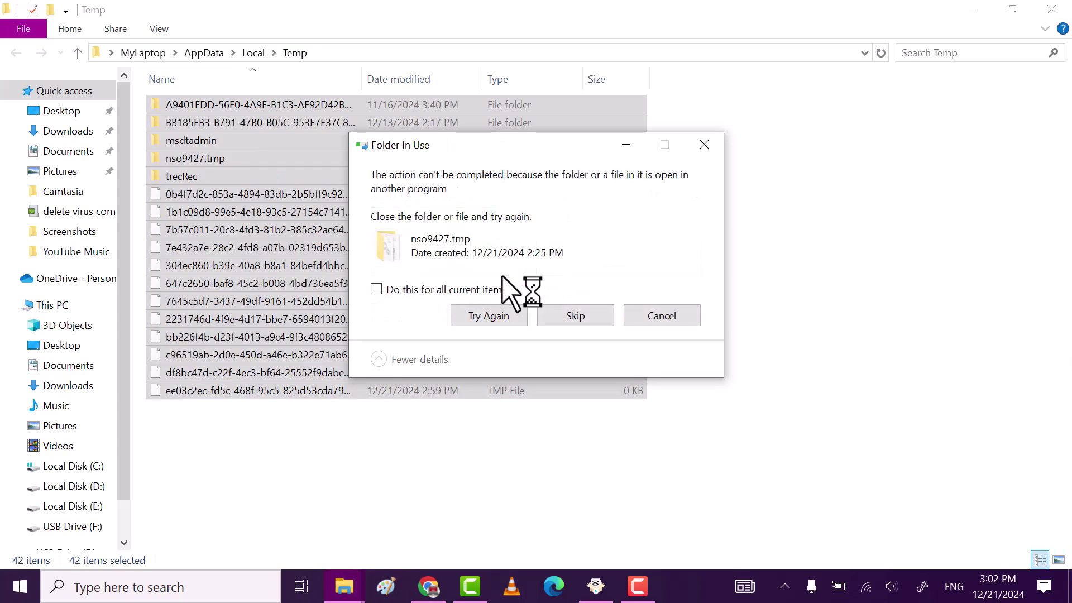
left_click(450, 289)
left_click(565, 316)
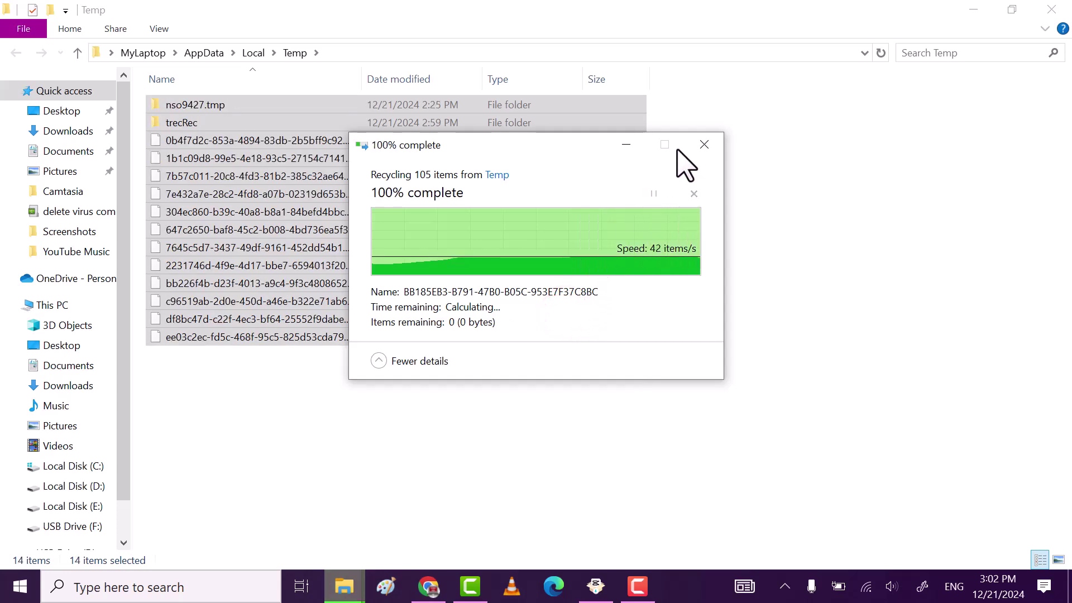
left_click(1051, 10)
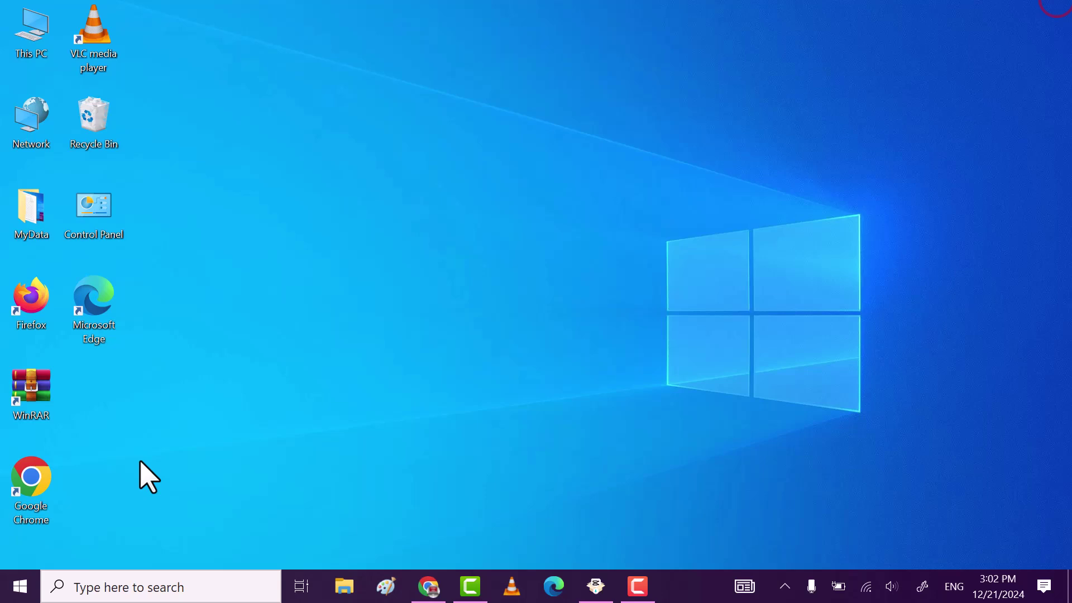
Open C:\Windows\Prefetch by running 'prefetch' from the Run dialog
right_click(15, 595)
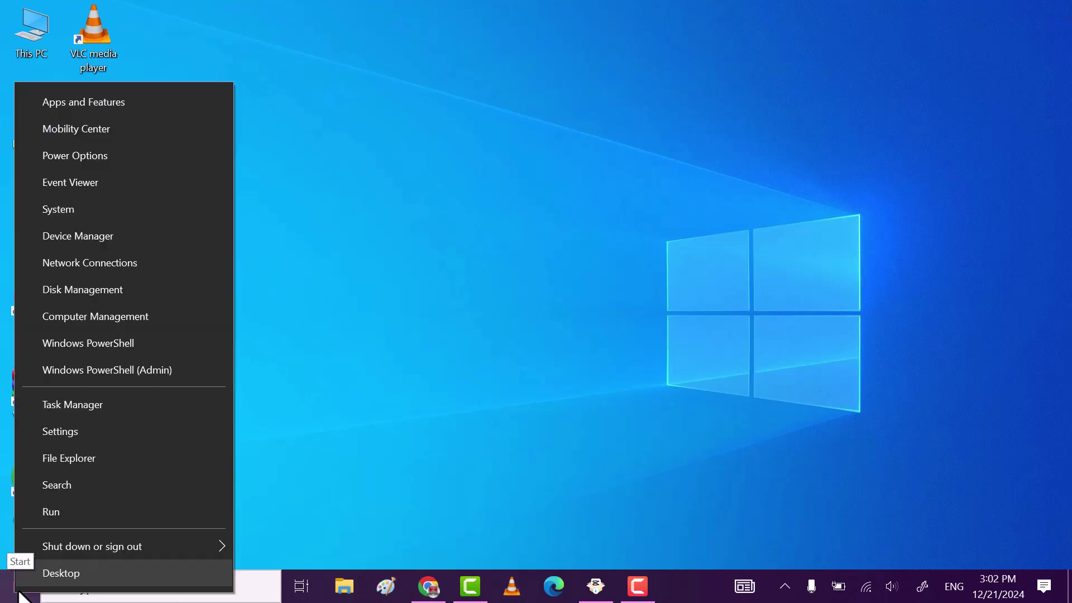
left_click(101, 518)
left_click_drag(216, 384, 487, 203)
type("prefet")
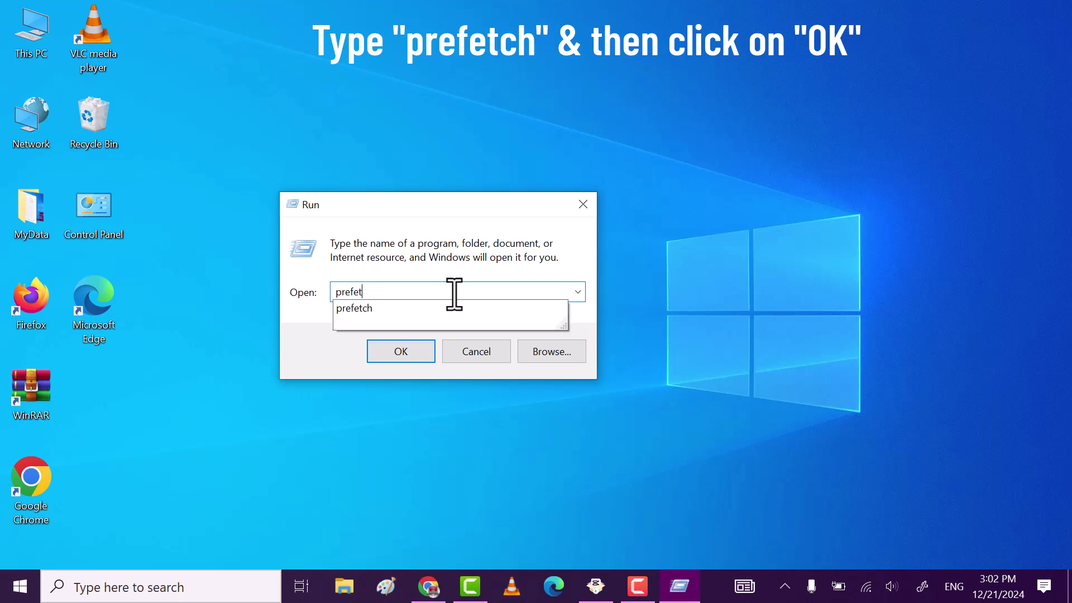
type("ch")
left_click(403, 351)
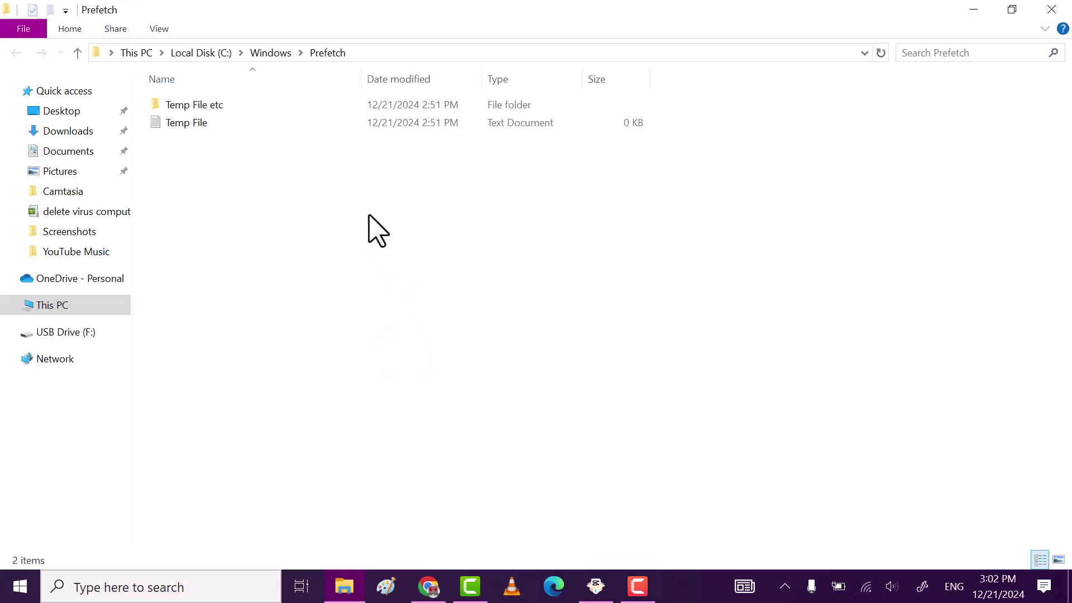
Select and delete both Prefetch items, Temp File etc and Temp File
key("ctrl+a")
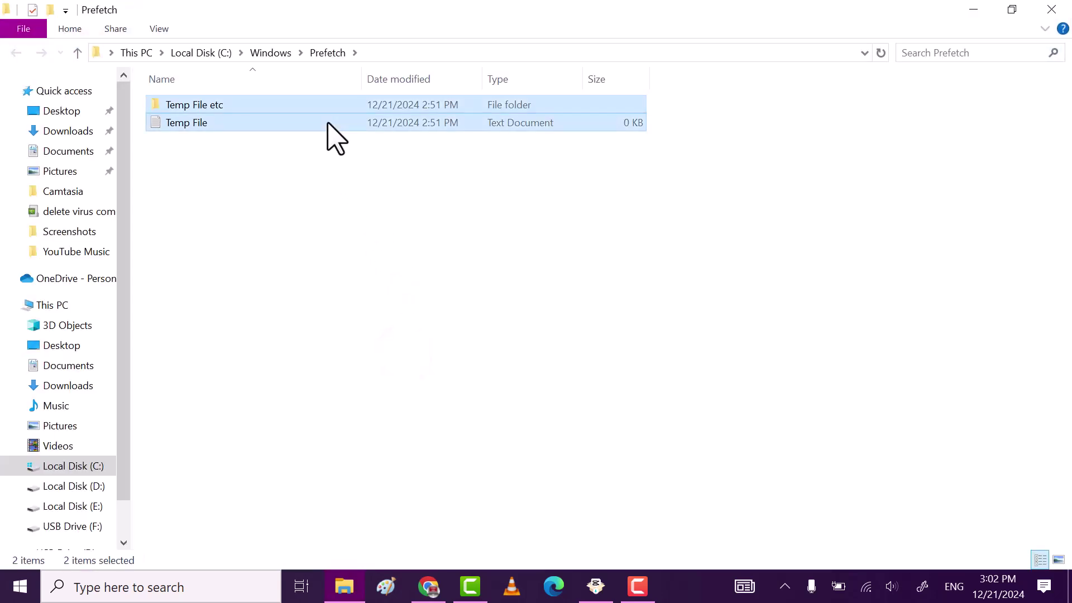
right_click(328, 124)
left_click(212, 260)
Close the Prefetch folder window and refresh the desktop
left_click(1052, 9)
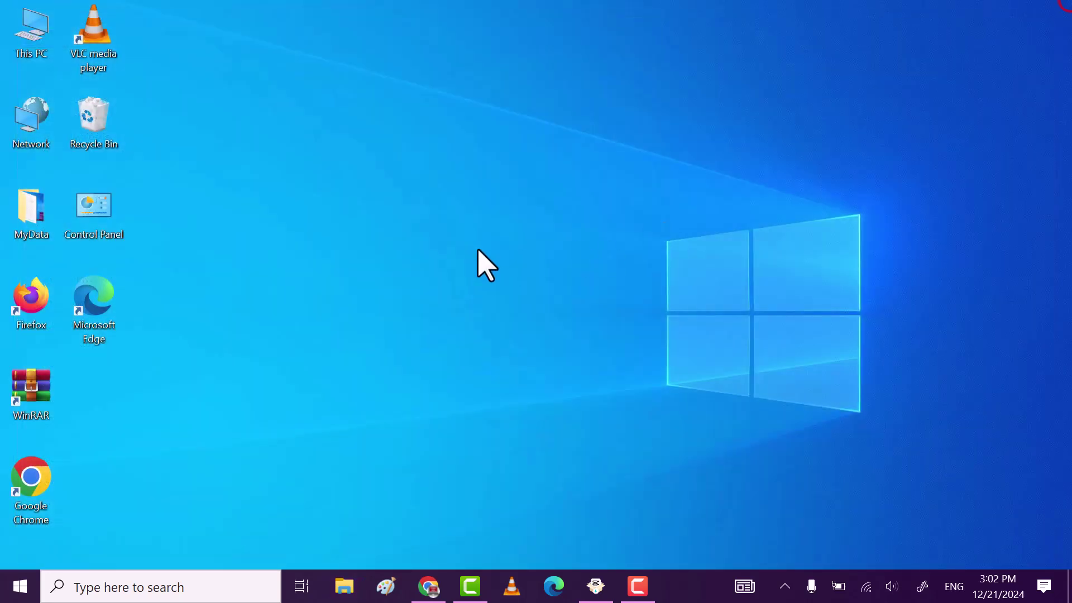
right_click(487, 229)
left_click(392, 275)
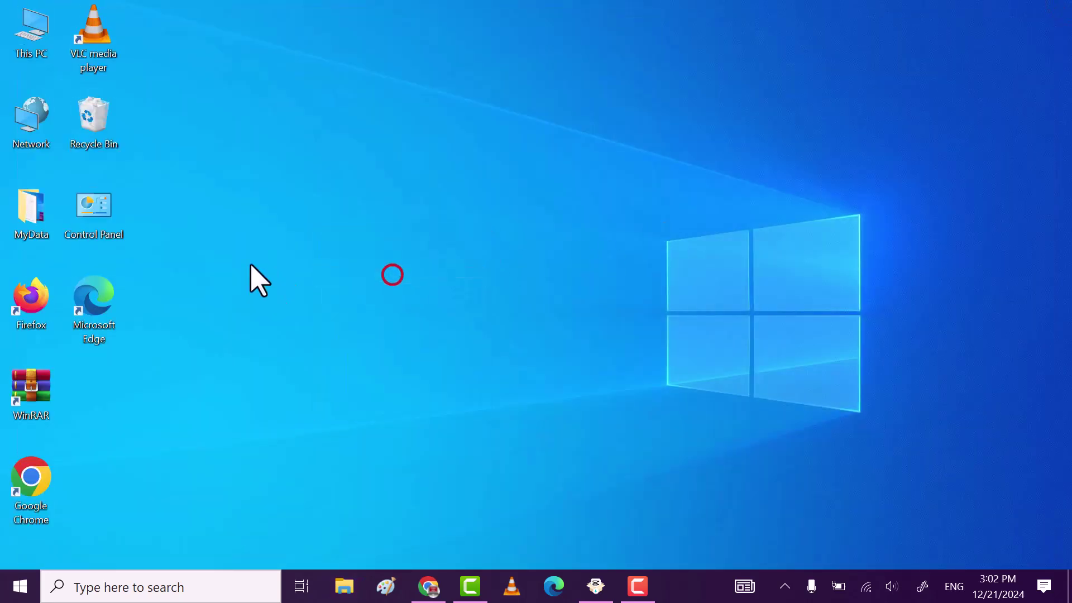
Permanently delete all 38 items from the Recycle Bin, granting permission to continue
right_click(100, 132)
left_click(111, 158)
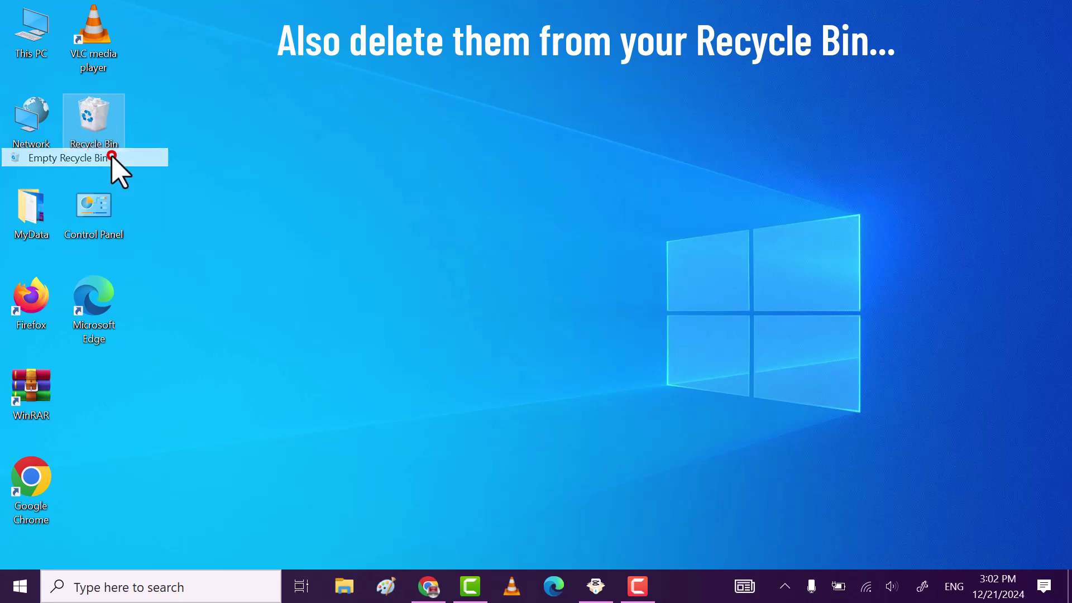
left_click(587, 312)
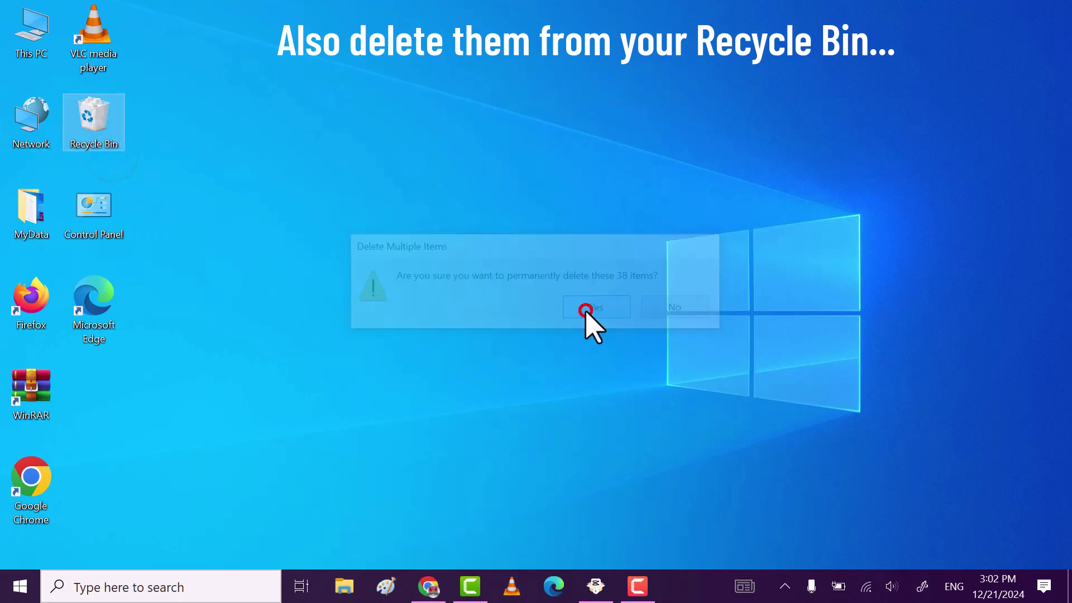
left_click(491, 279)
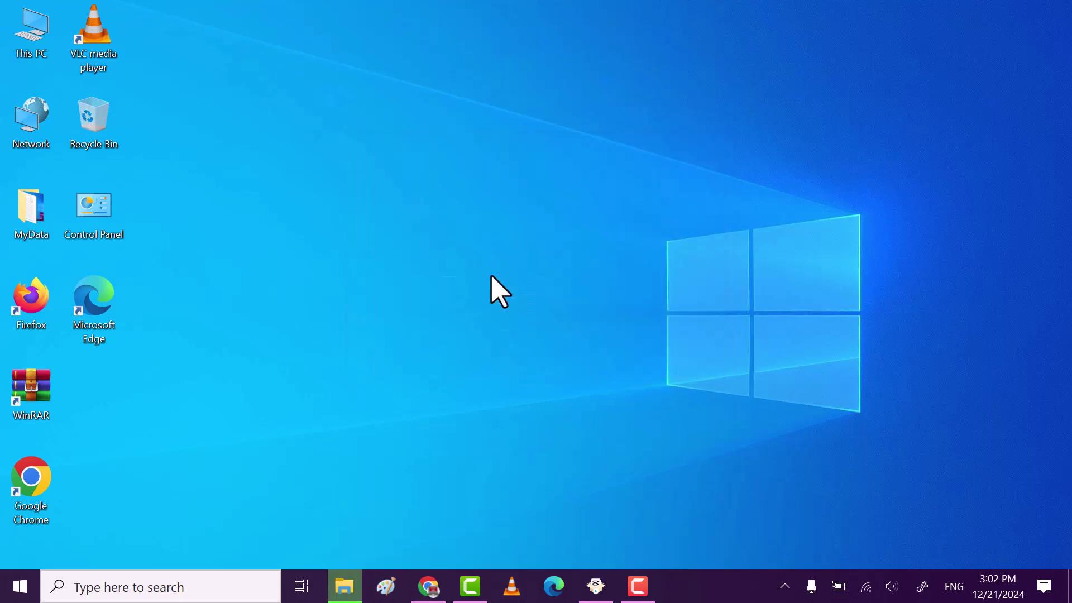
Launch Disk Cleanup by running 'cleanmgr' from the Run dialog
right_click(19, 586)
left_click(131, 516)
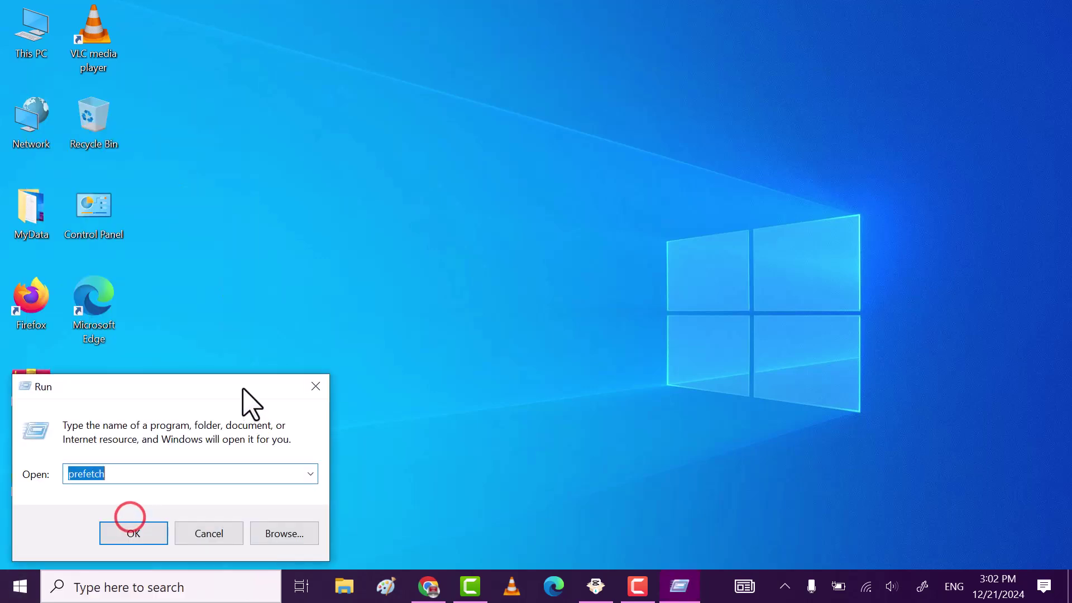
left_click_drag(217, 388, 531, 216)
type("cl")
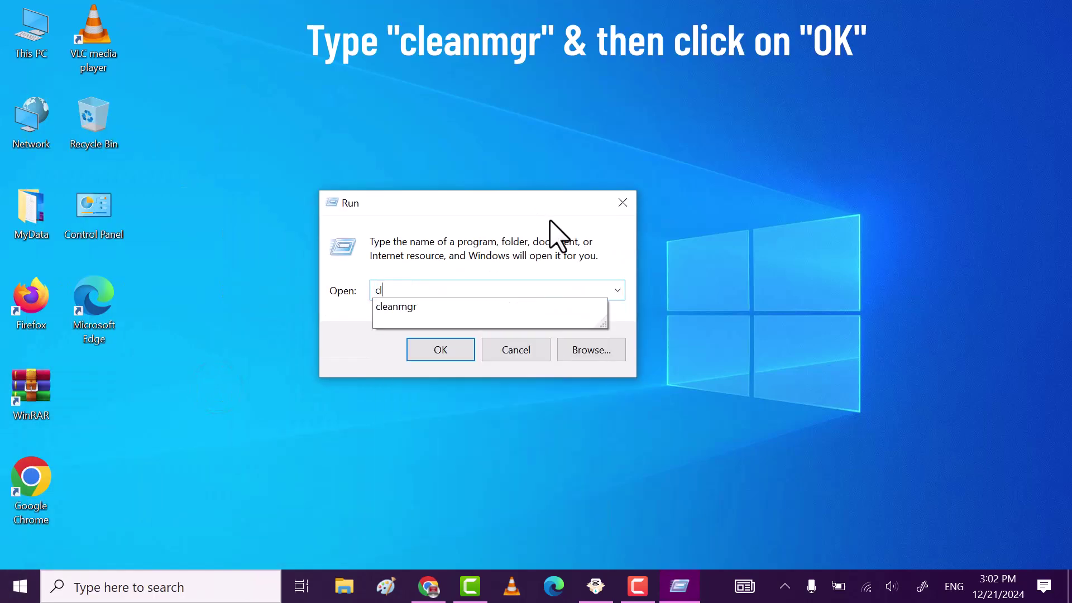
type("eanmgr")
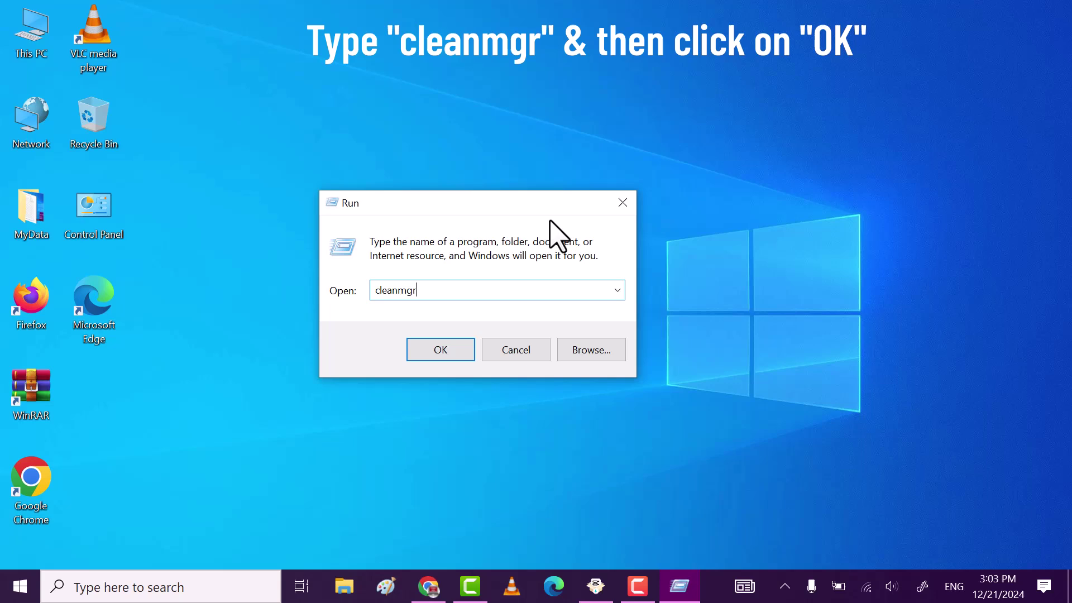
left_click(462, 351)
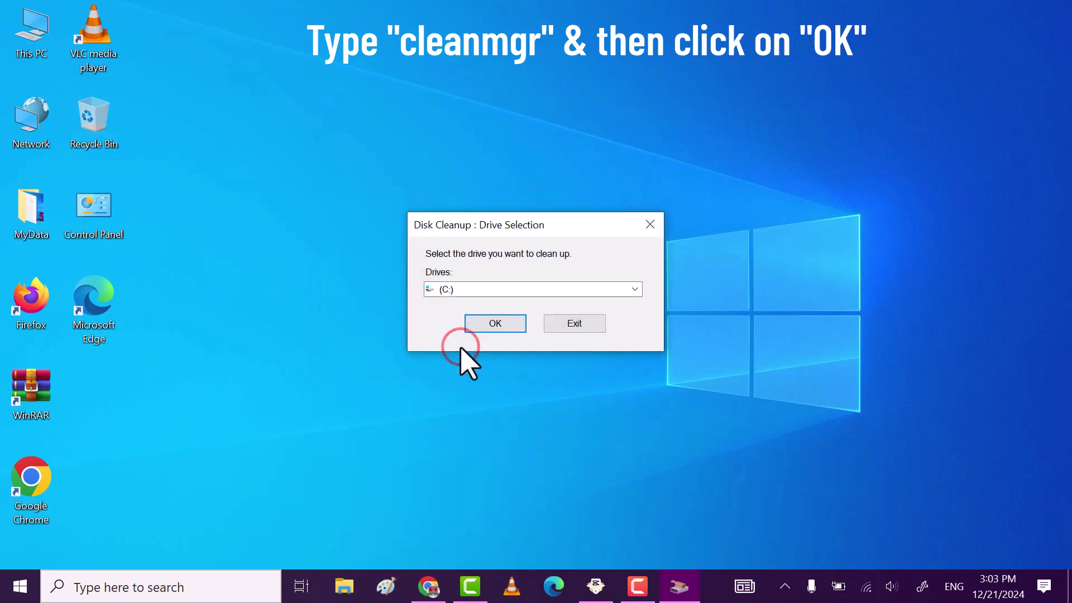
Scan drive C: for removable files and centre the cleanup window
left_click(510, 289)
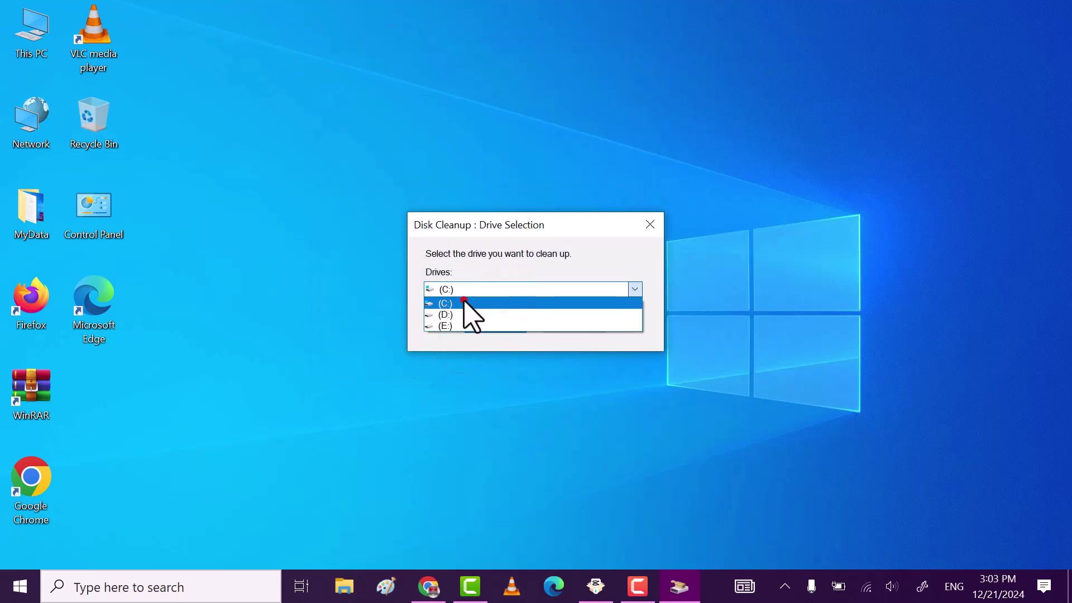
left_click(465, 304)
left_click(479, 327)
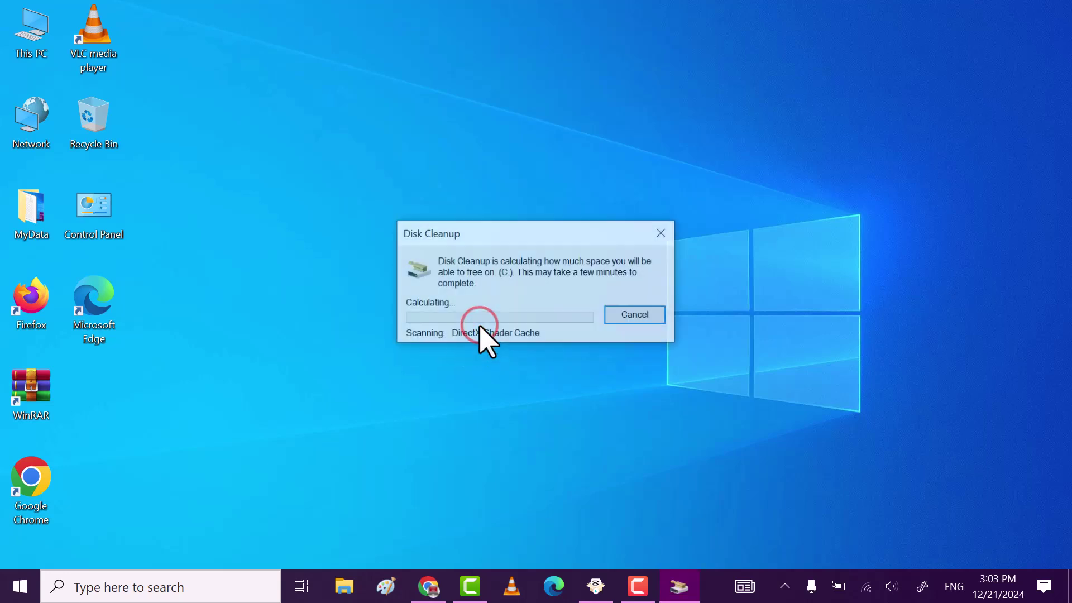
left_click_drag(212, 35, 575, 62)
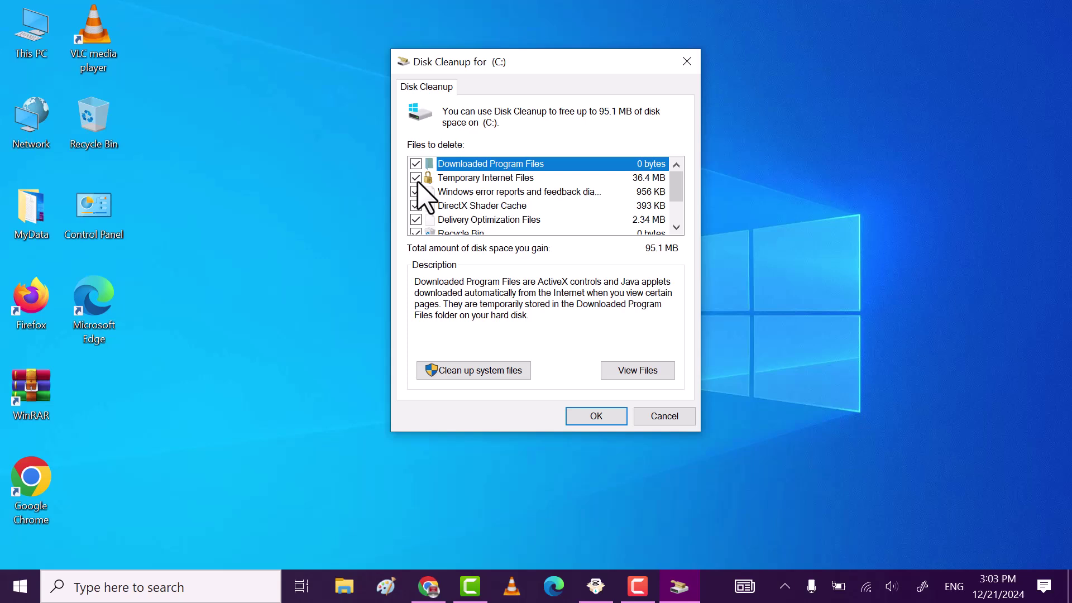
Permanently delete the checked junk file categories on C:, then refresh the desktop
scroll(425, 215, "down", 1)
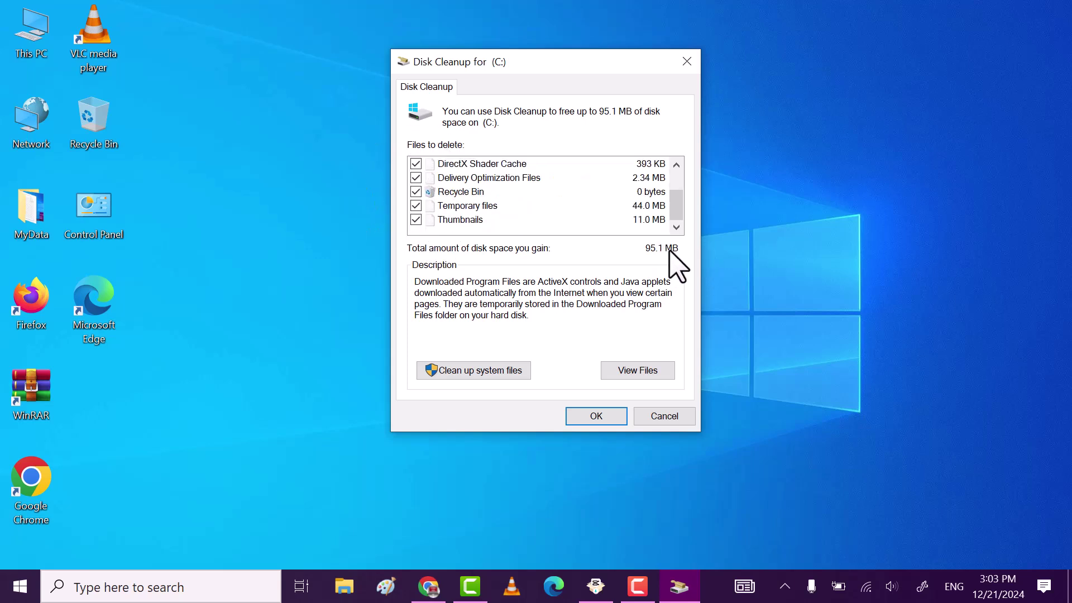
left_click(607, 409)
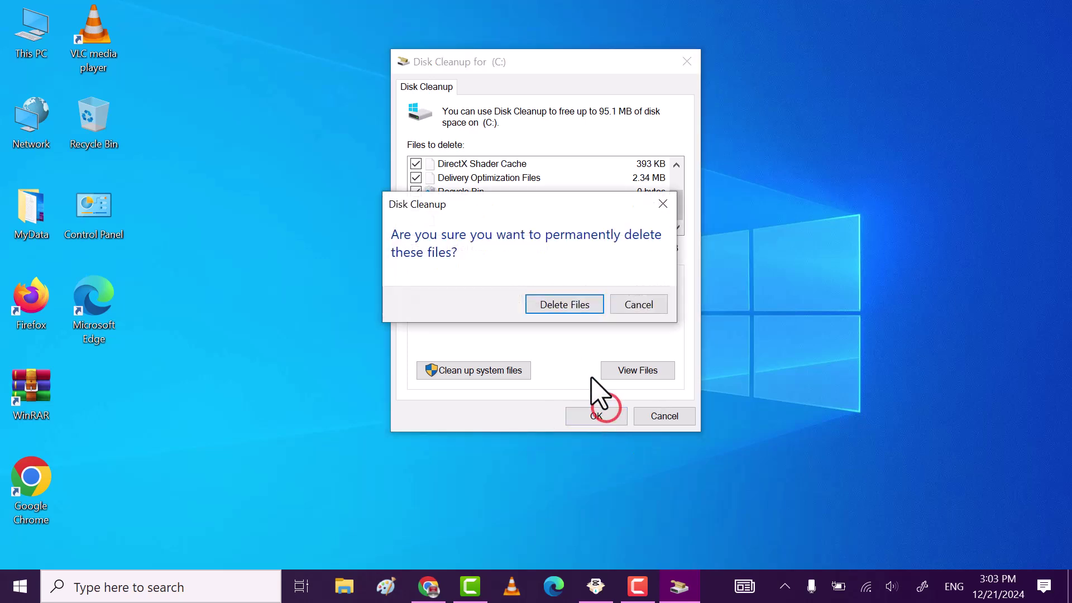
left_click(561, 304)
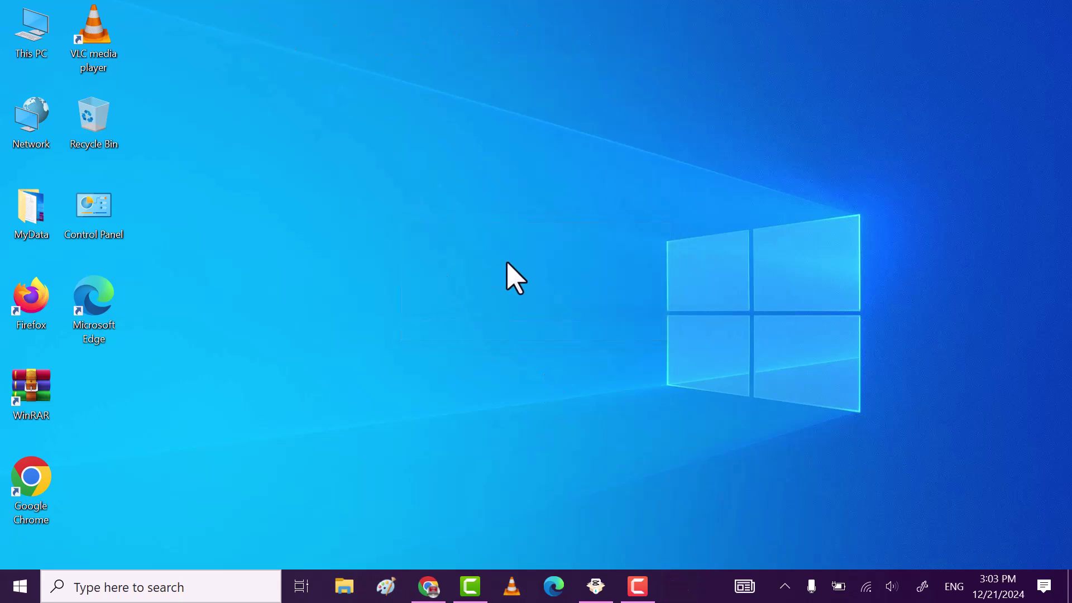
right_click(490, 191)
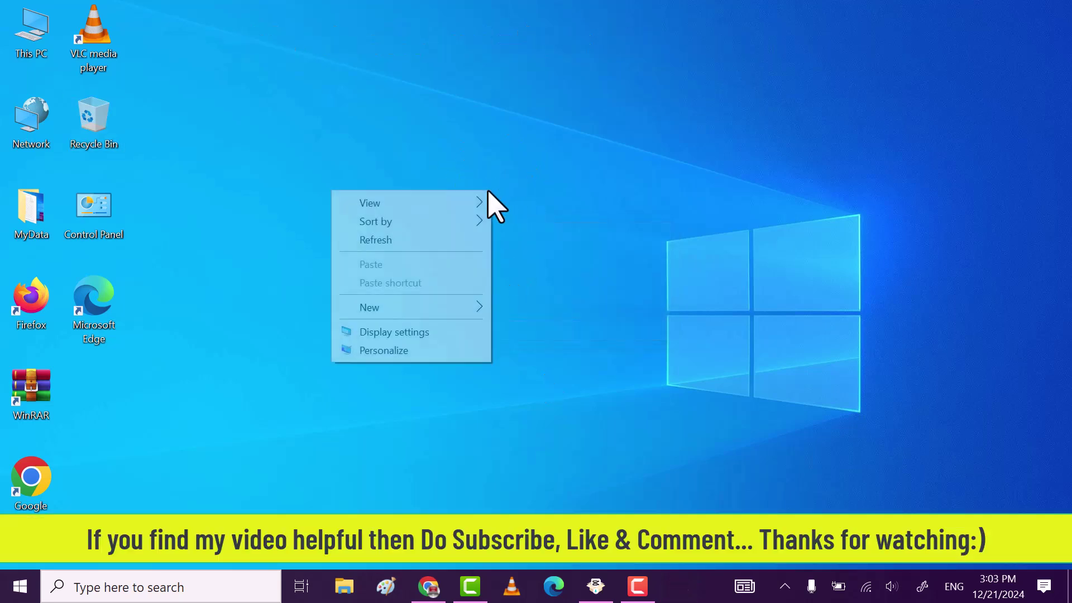
left_click(402, 240)
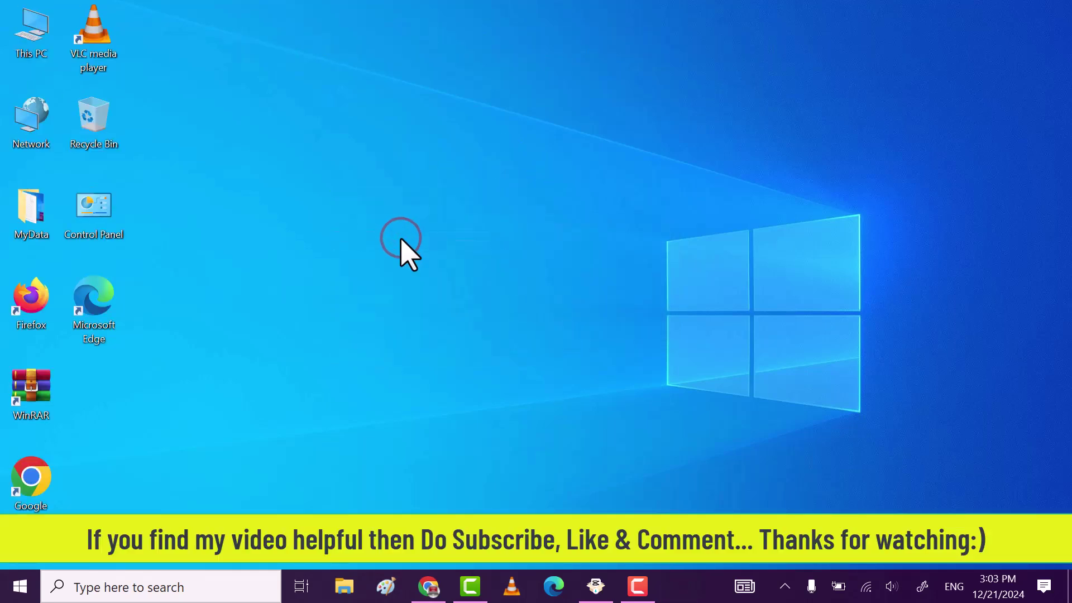